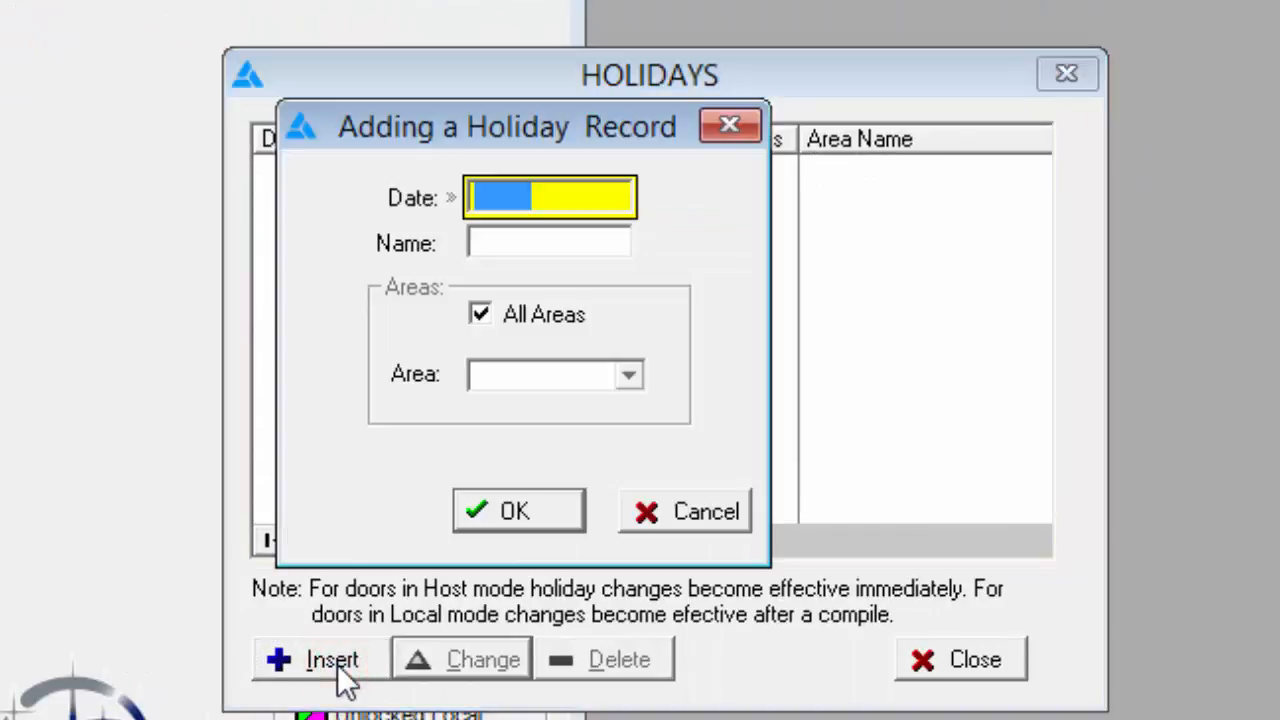
Add a holiday record dated 12/25/2015 named Christmas, save it, and close the holidays list.
click(600, 196)
click(509, 197)
text(12)
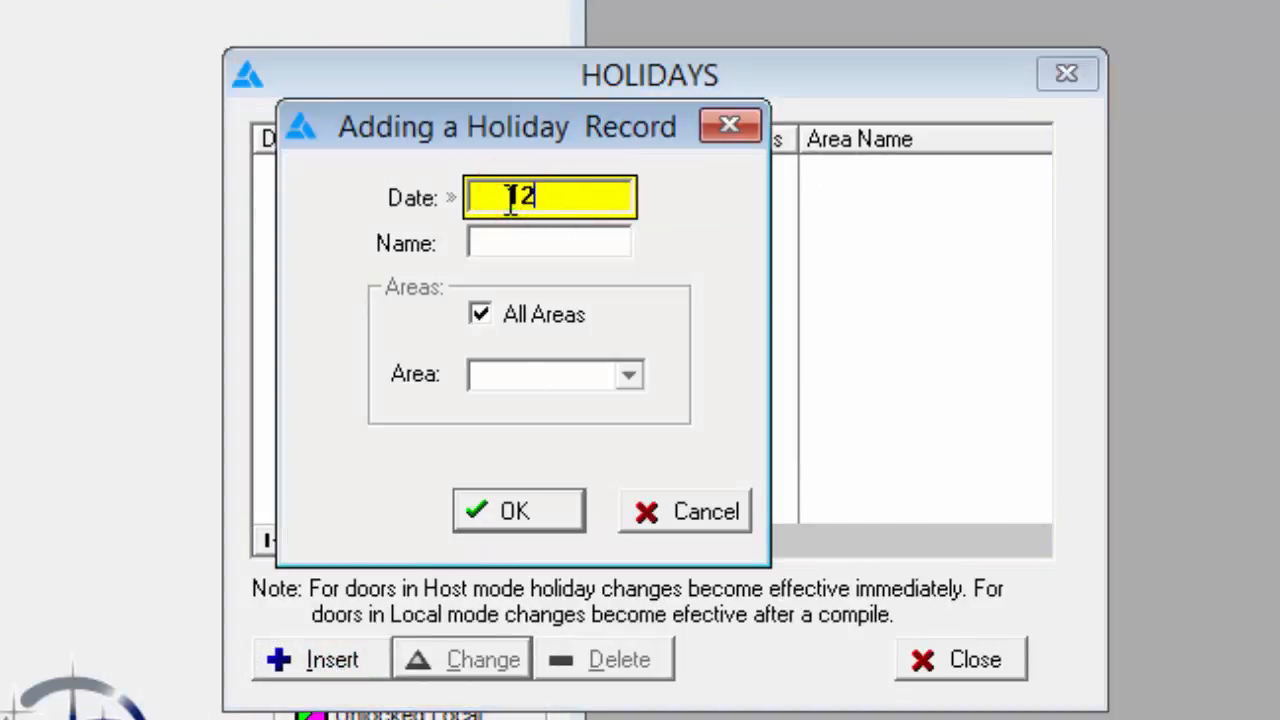
text(/25/2015)
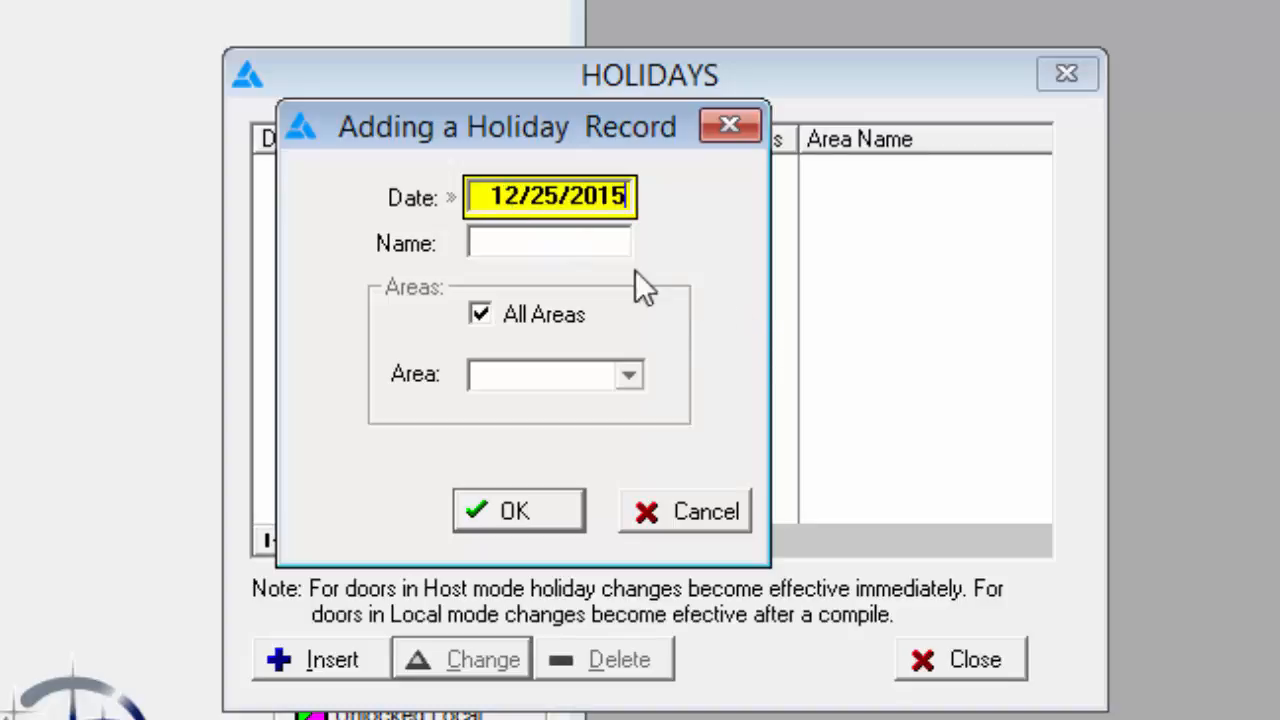
click(563, 245)
text(Chr)
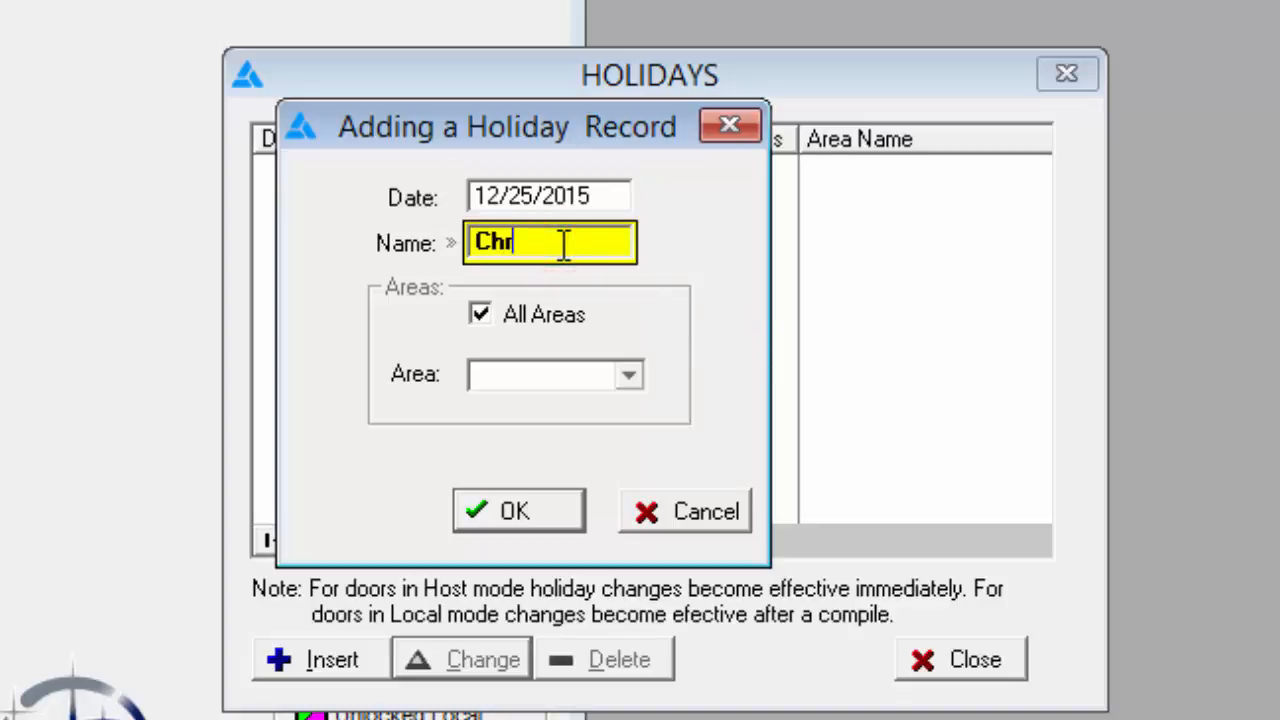
text(istmas)
click(503, 510)
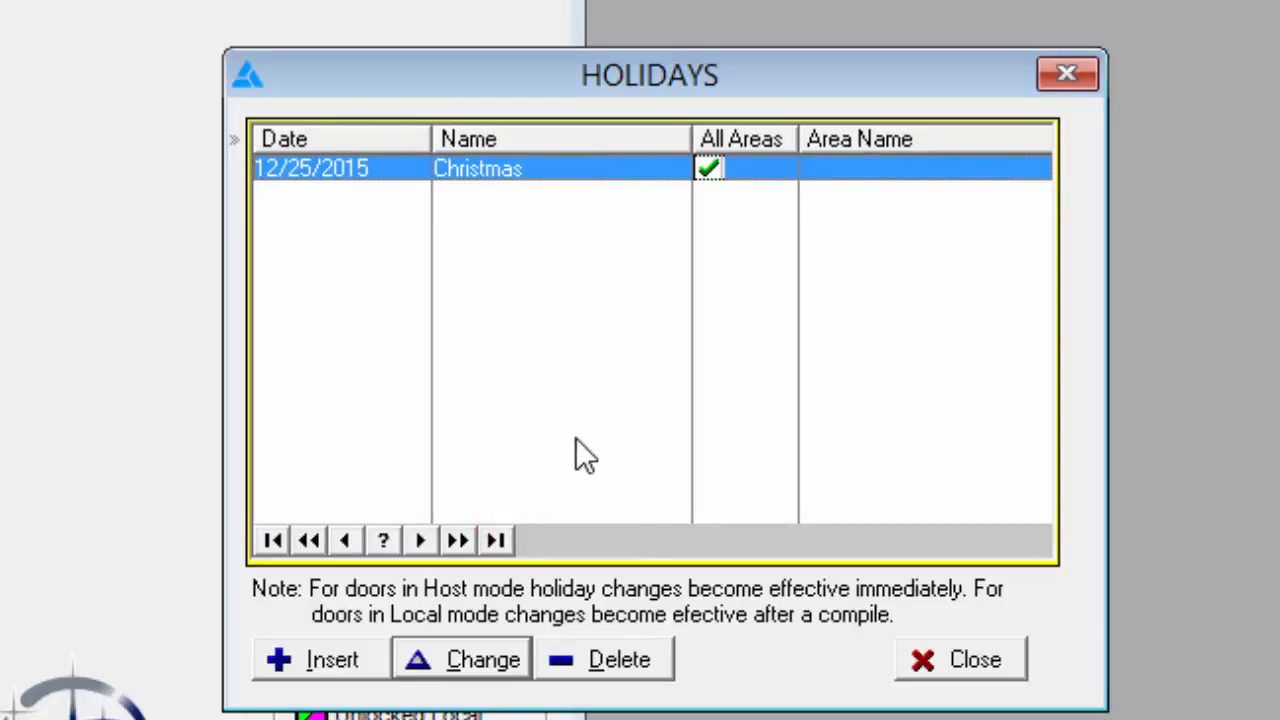
click(950, 662)
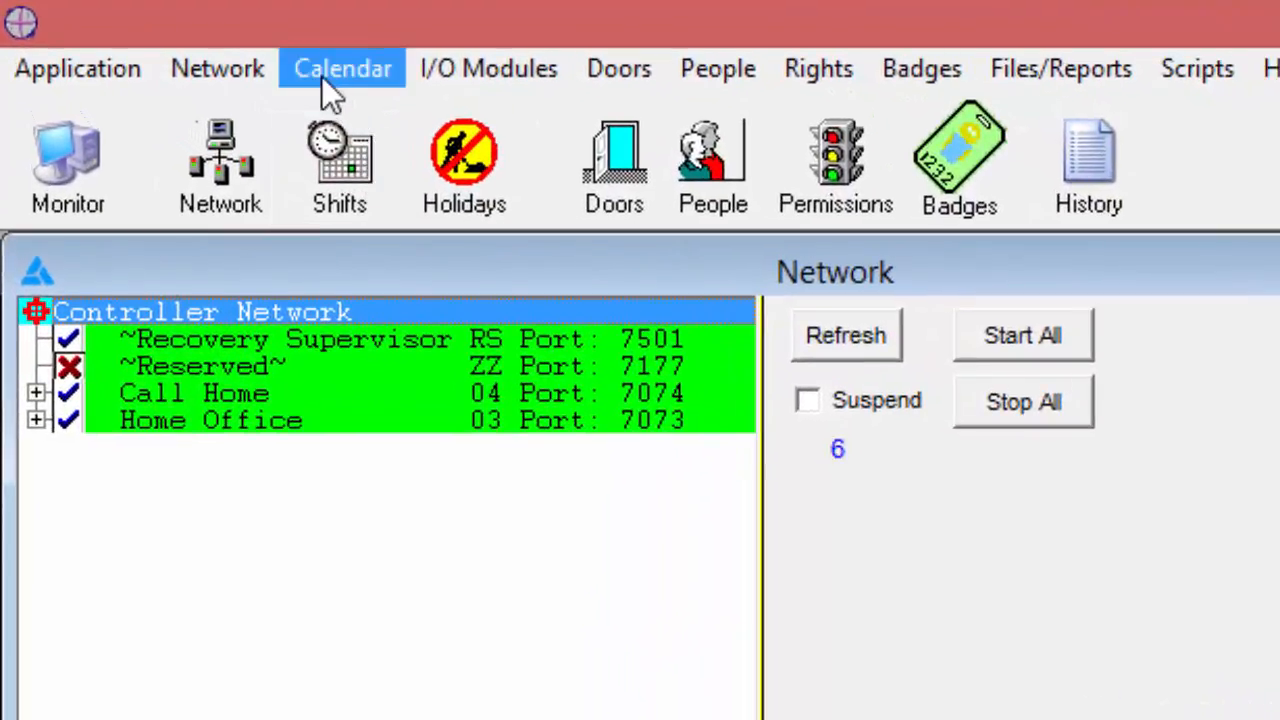
Open the shifts list and start a new shift record named Mon-Fri 5AM-7PM.
click(322, 78)
click(453, 557)
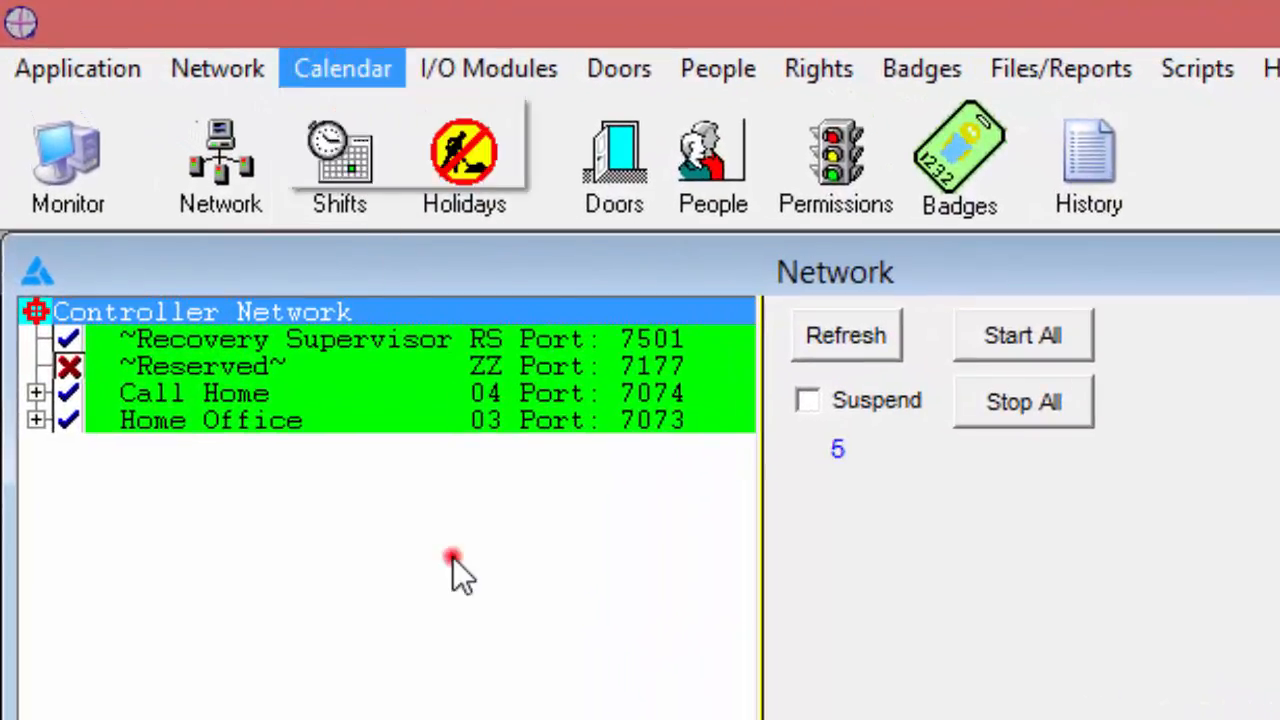
click(359, 155)
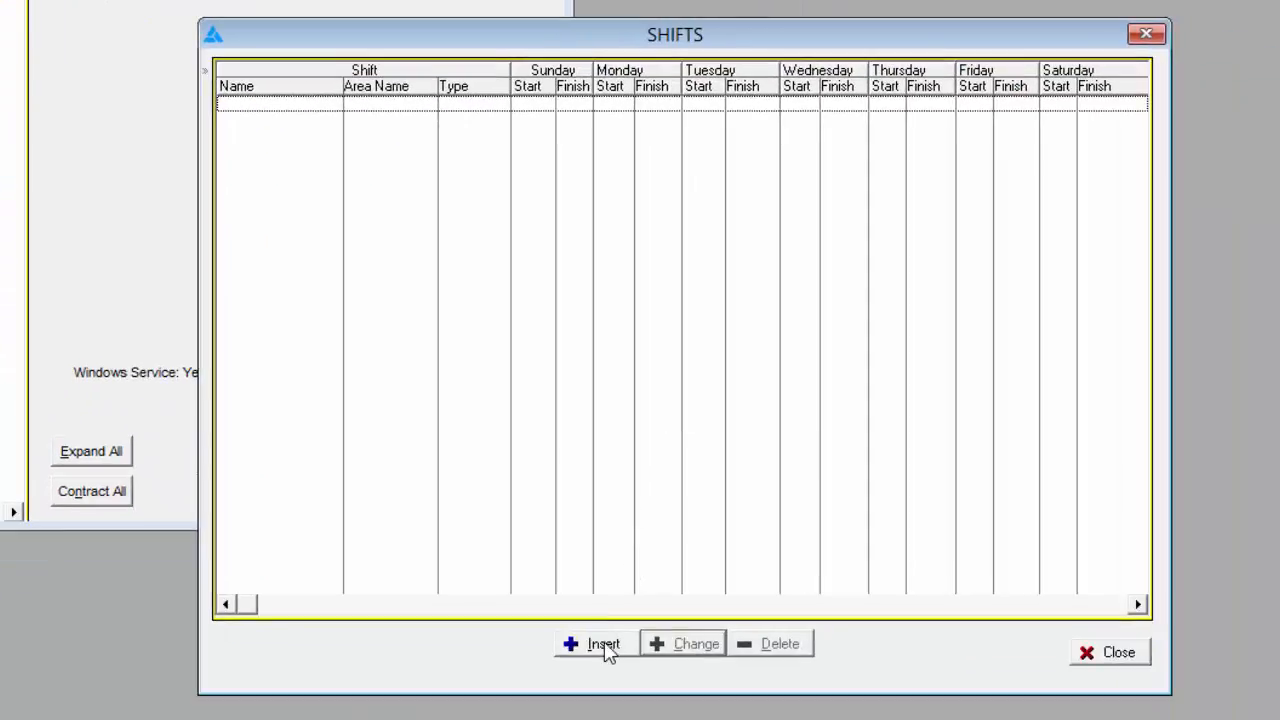
click(604, 645)
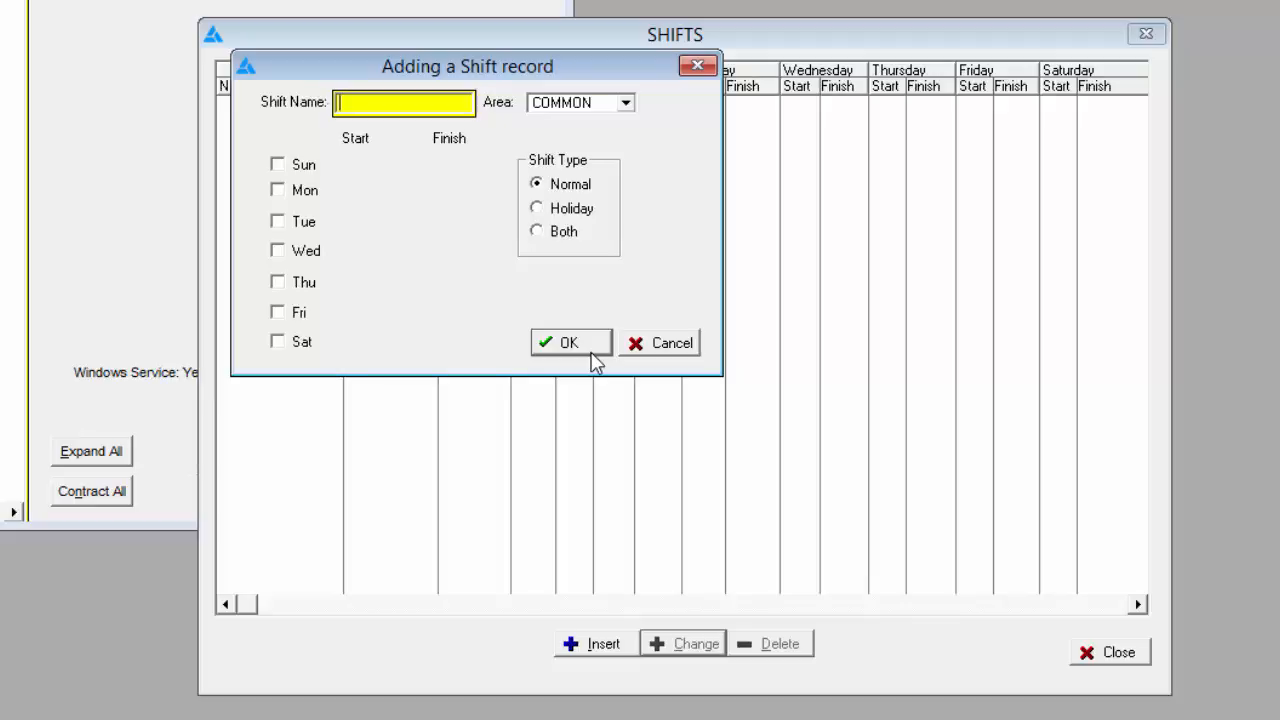
click(382, 102)
text(Mon-Fri 5AM-7PM)
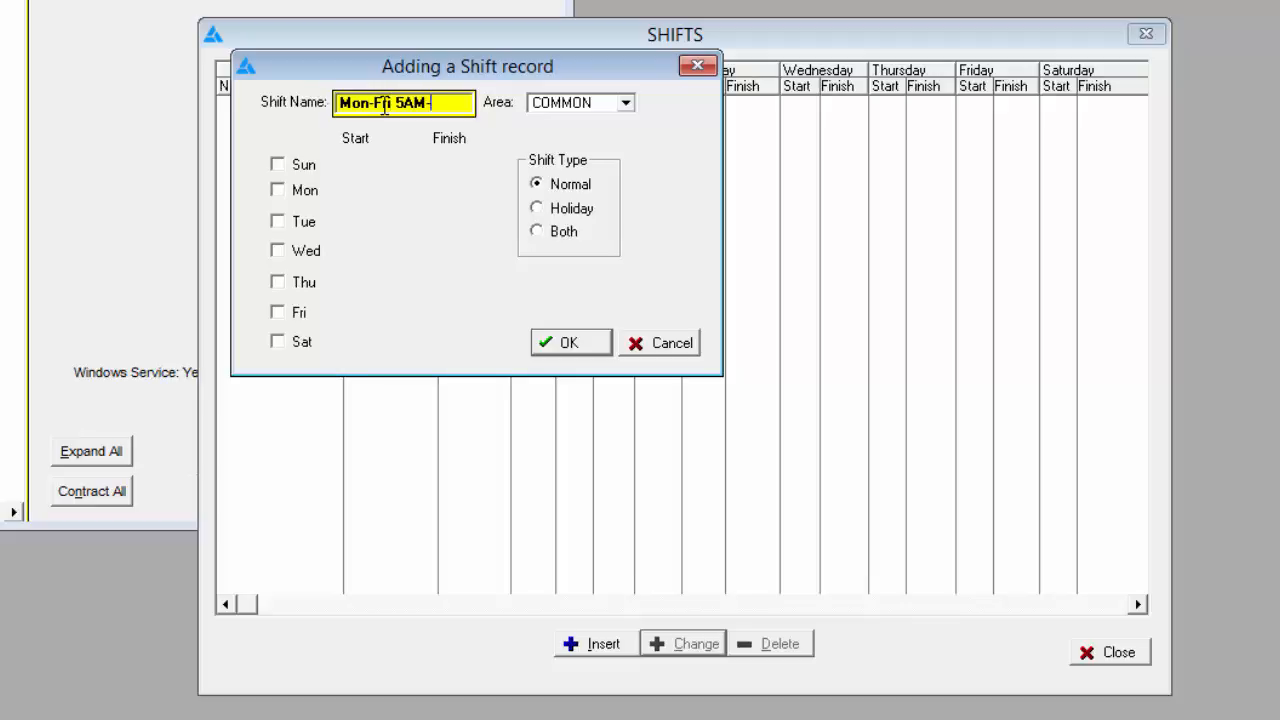
Enable Monday through Friday for the Mon-Fri 5AM-7PM shift.
click(277, 189)
click(278, 221)
click(277, 250)
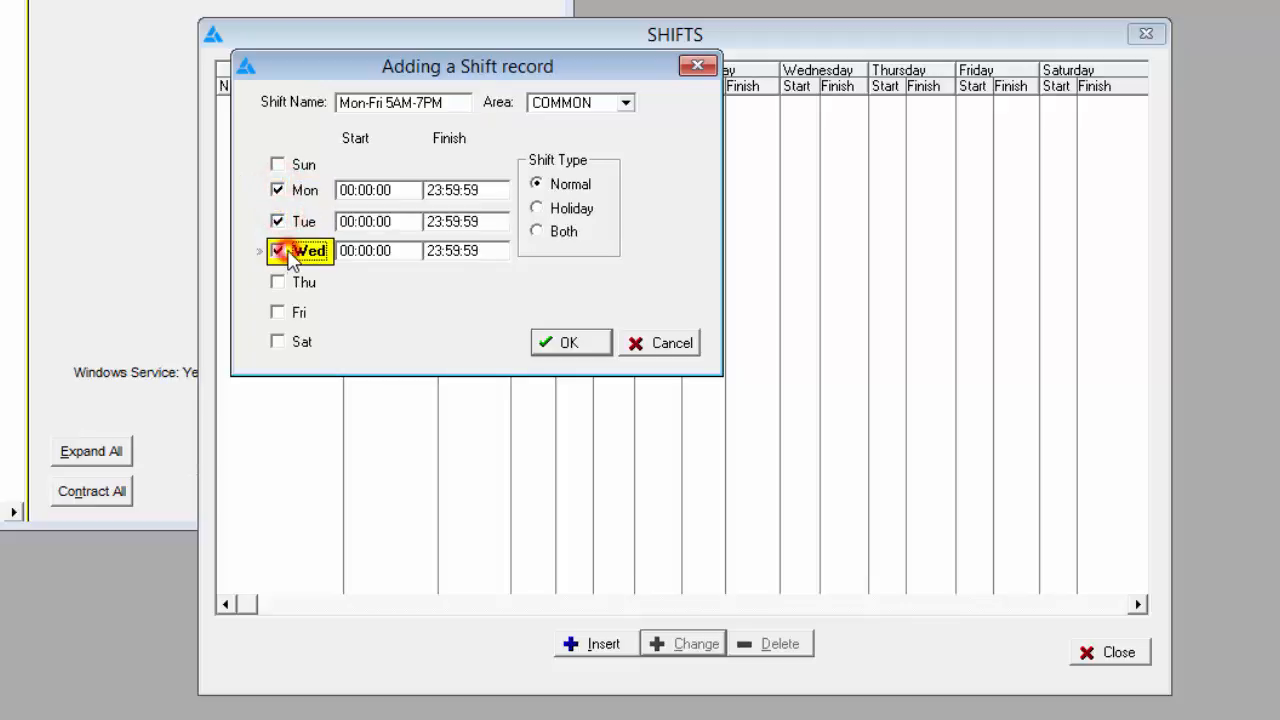
click(277, 282)
click(277, 312)
Set Monday's start time to 05:00:00 and its finish time to 19:00:00.
click(388, 188)
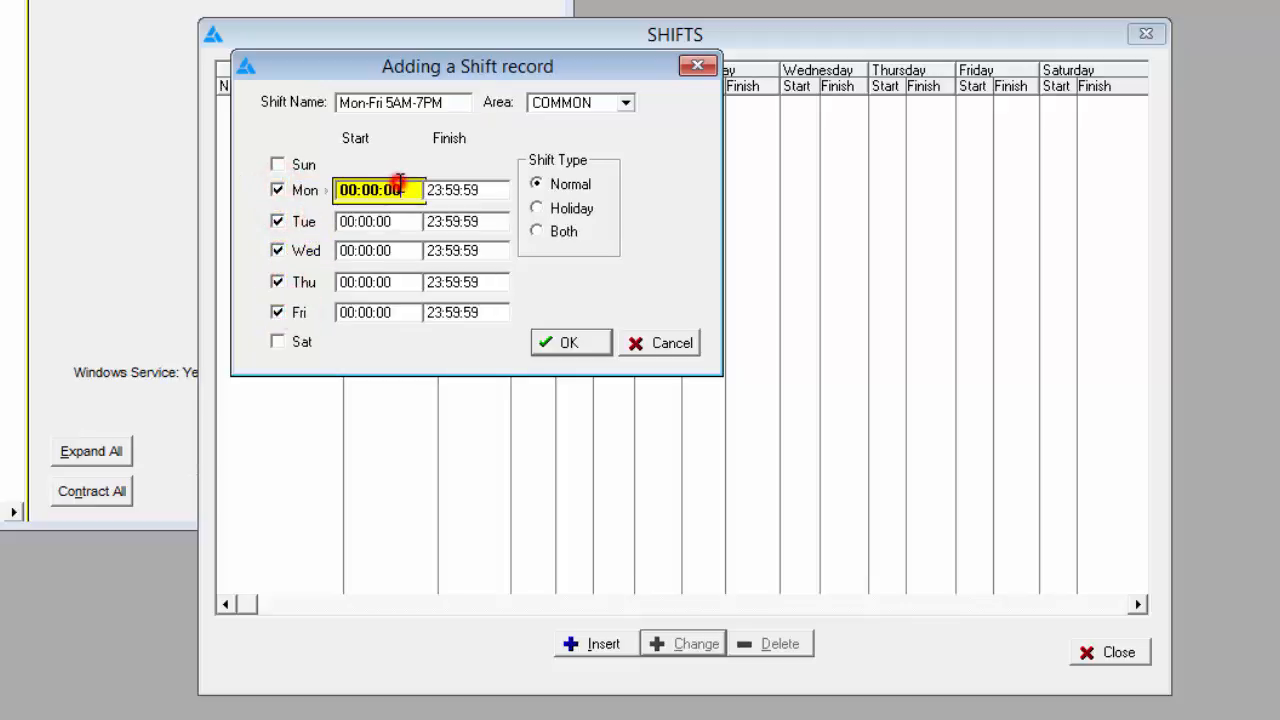
key(BackSpace)
text(05:00:00)
key(Tab)
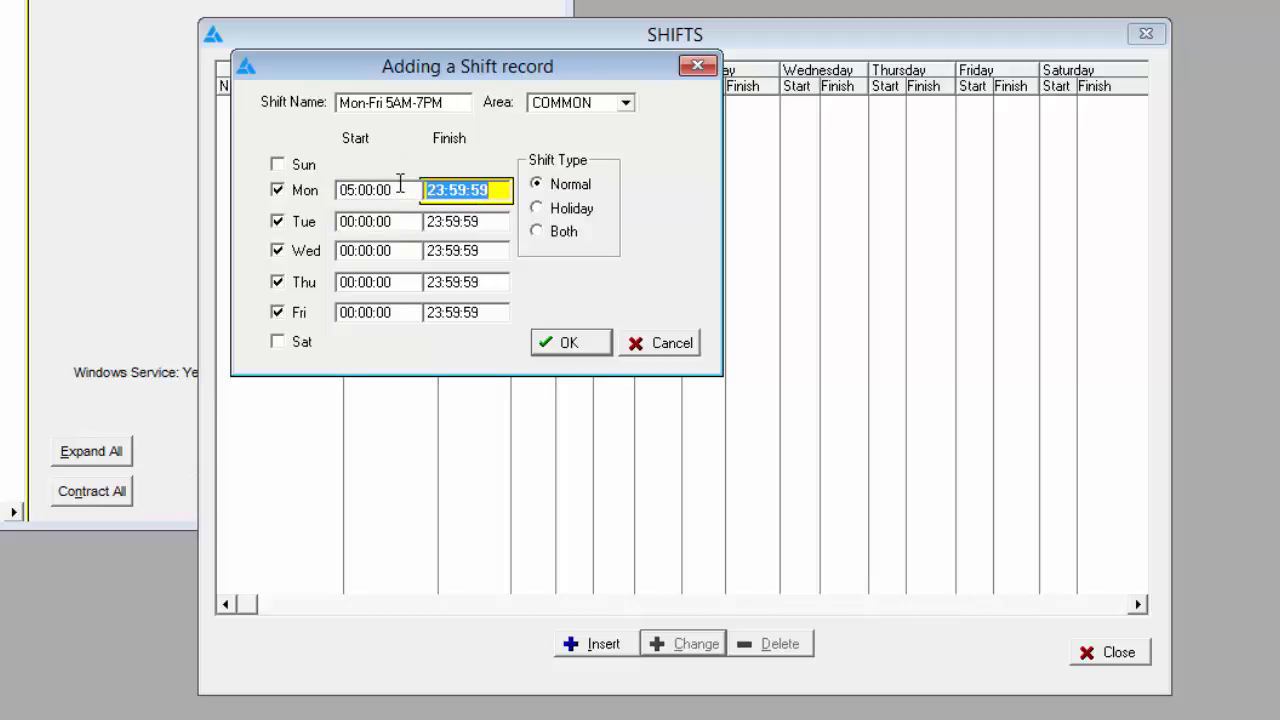
text(19:00:00)
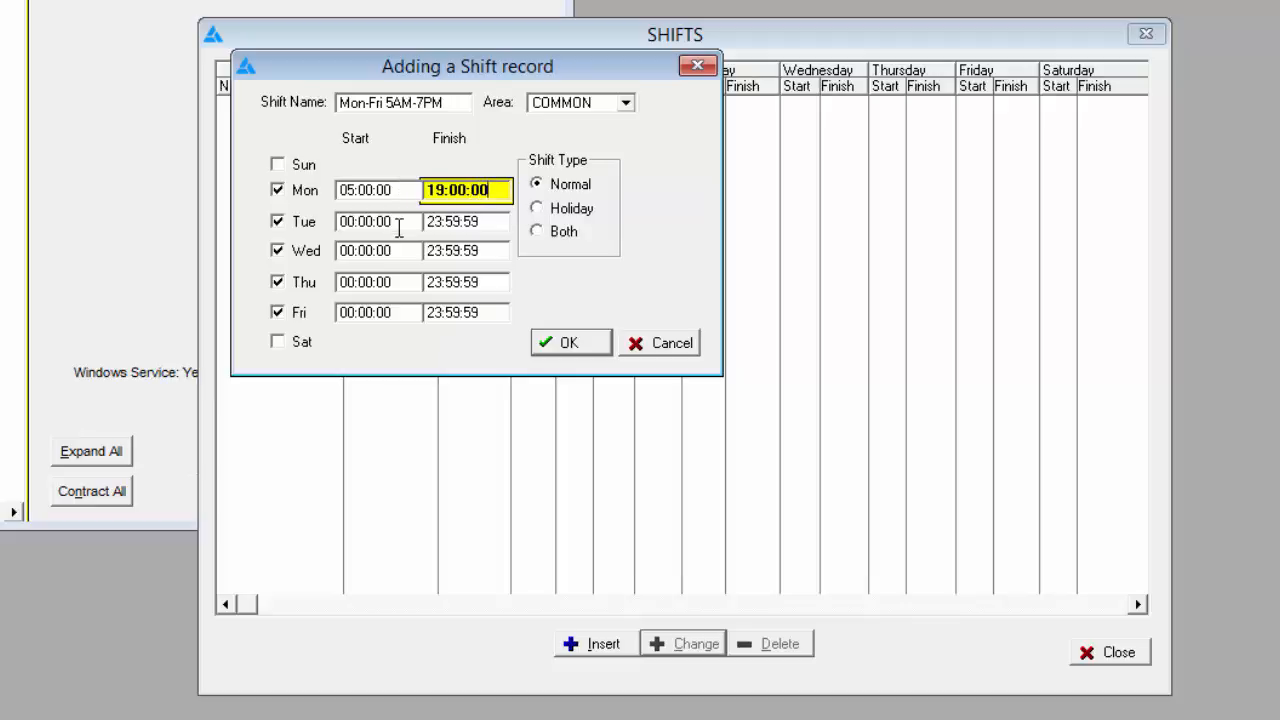
Copy Monday's 05:00:00 start time to Tuesday, Wednesday, Thursday and Friday.
click(399, 222)
click(360, 191)
key(ctrl+c)
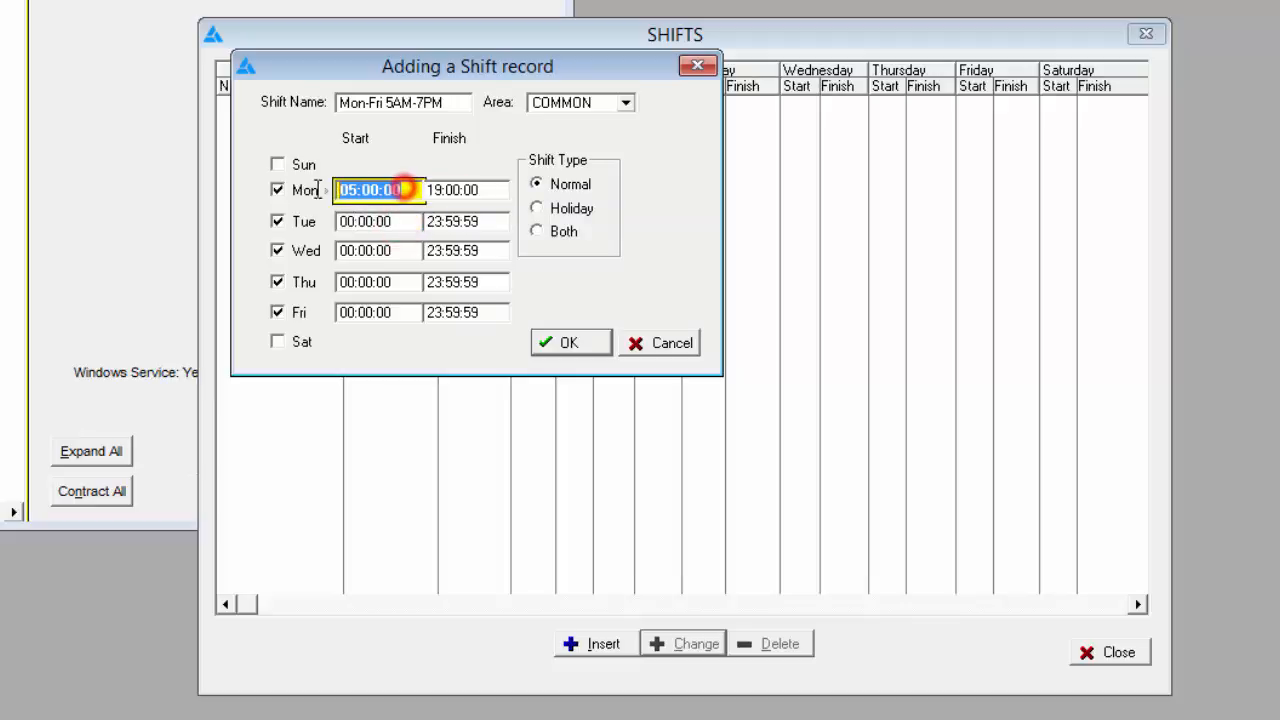
click(382, 221)
key(ctrl+v)
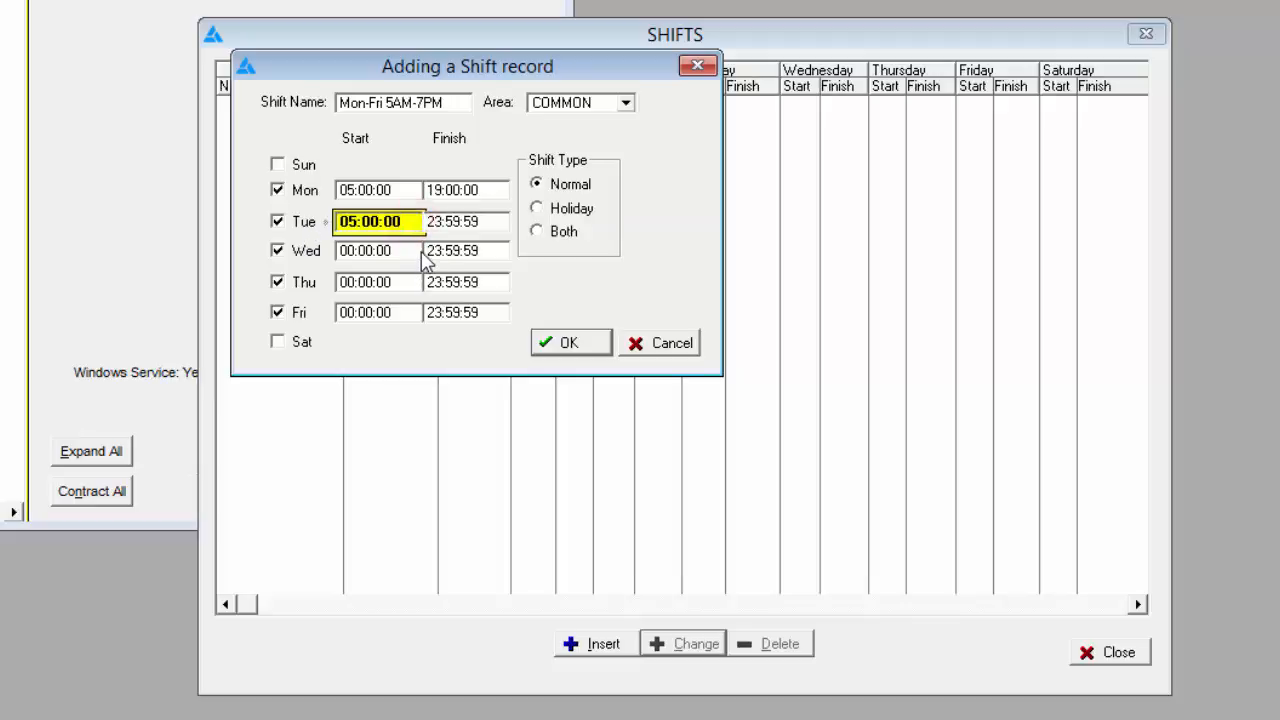
click(408, 251)
key(ctrl+v)
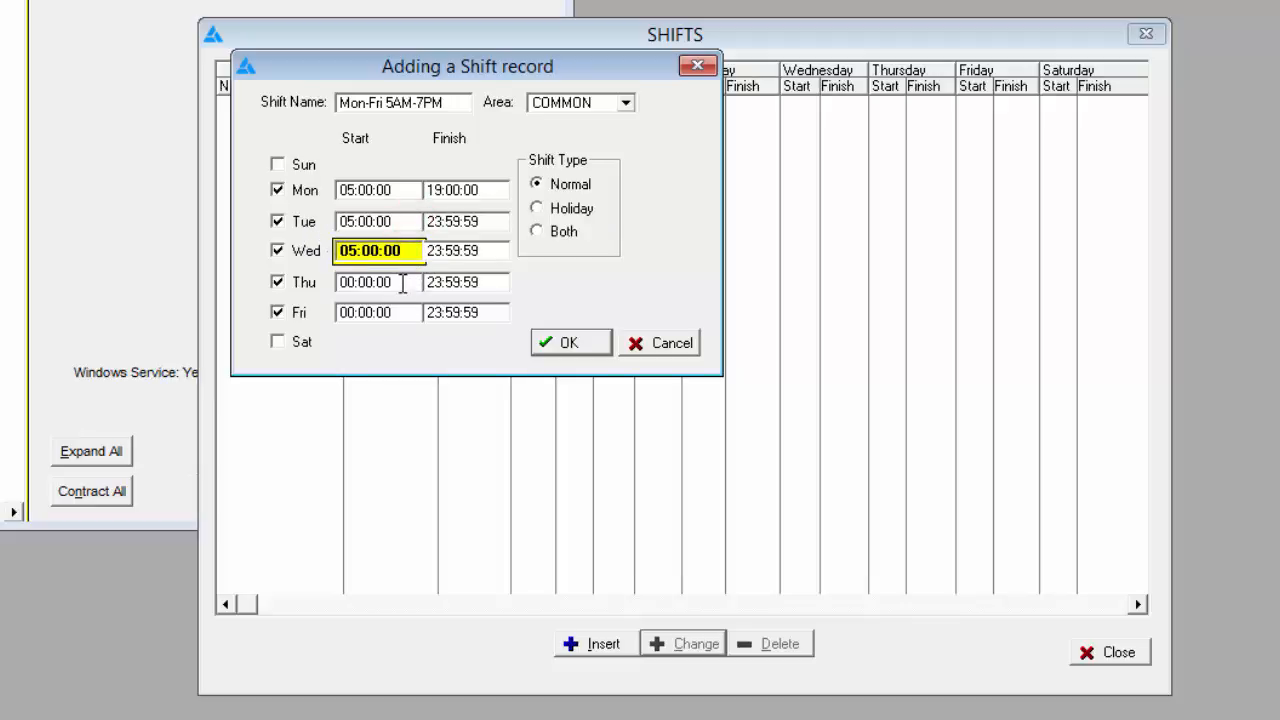
click(401, 283)
key(ctrl+v)
click(400, 313)
key(ctrl+v)
Set the Tuesday through Friday finish times to 19:00:00, matching Monday, and save the shift record.
click(497, 190)
drag(494, 191, 423, 205)
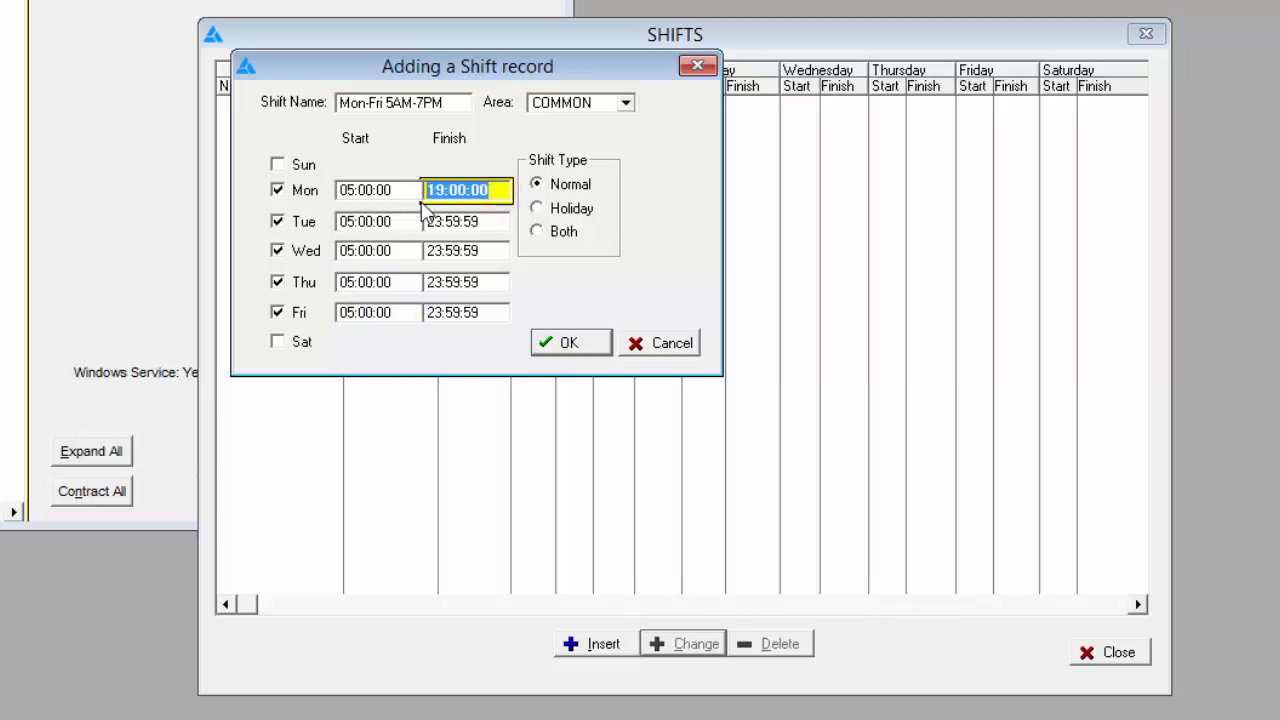
click(488, 221)
text(19:00:00)
click(428, 250)
text(19:00:00)
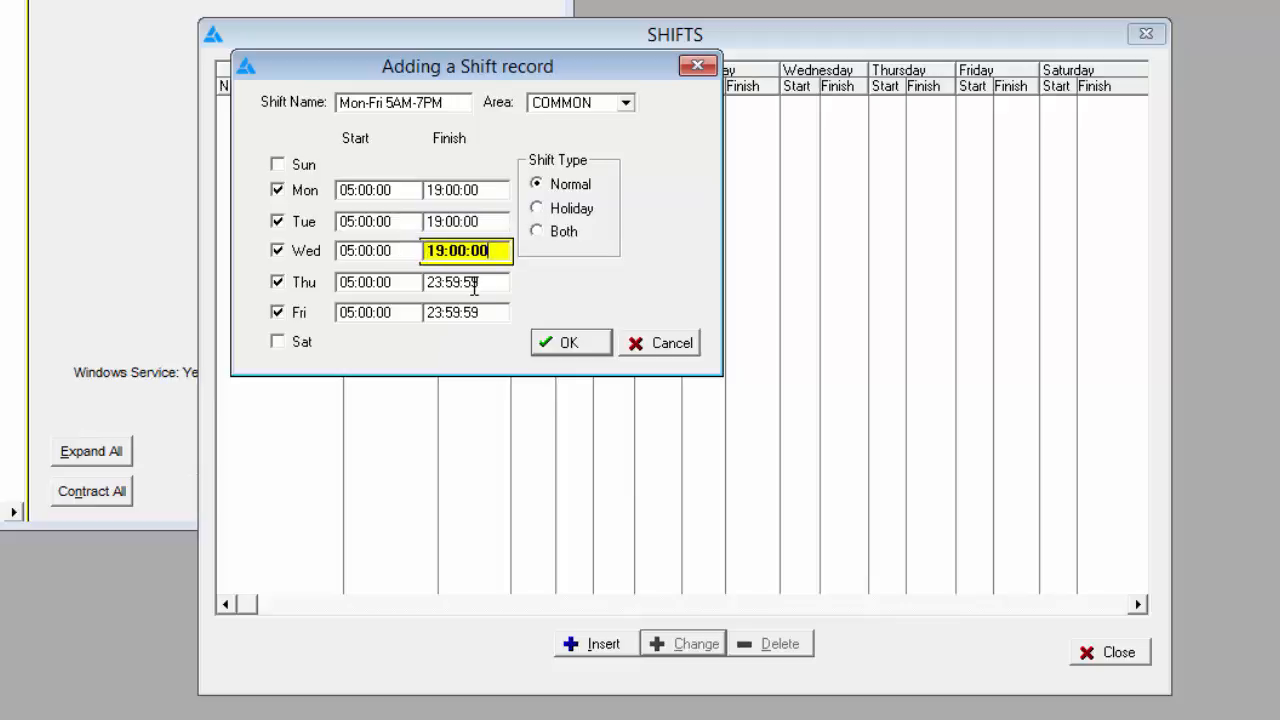
click(487, 283)
text(19:00:00)
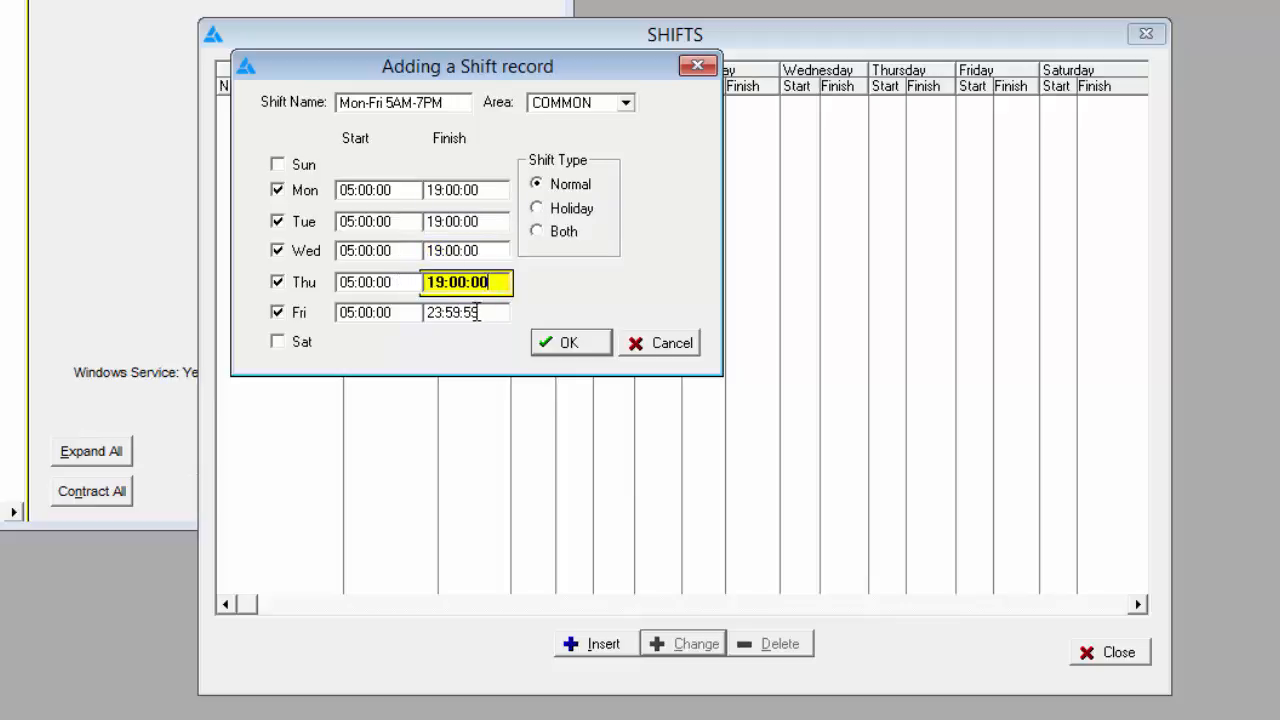
click(480, 313)
text(19:00:00)
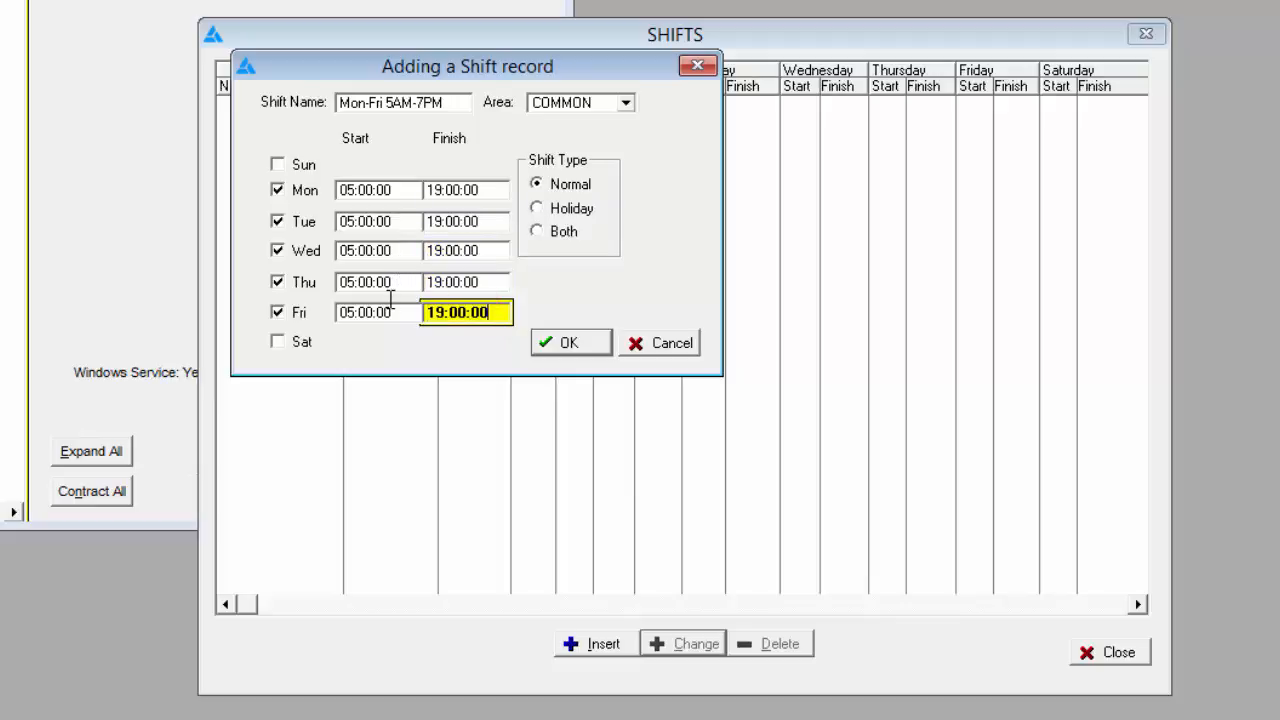
click(657, 282)
click(571, 344)
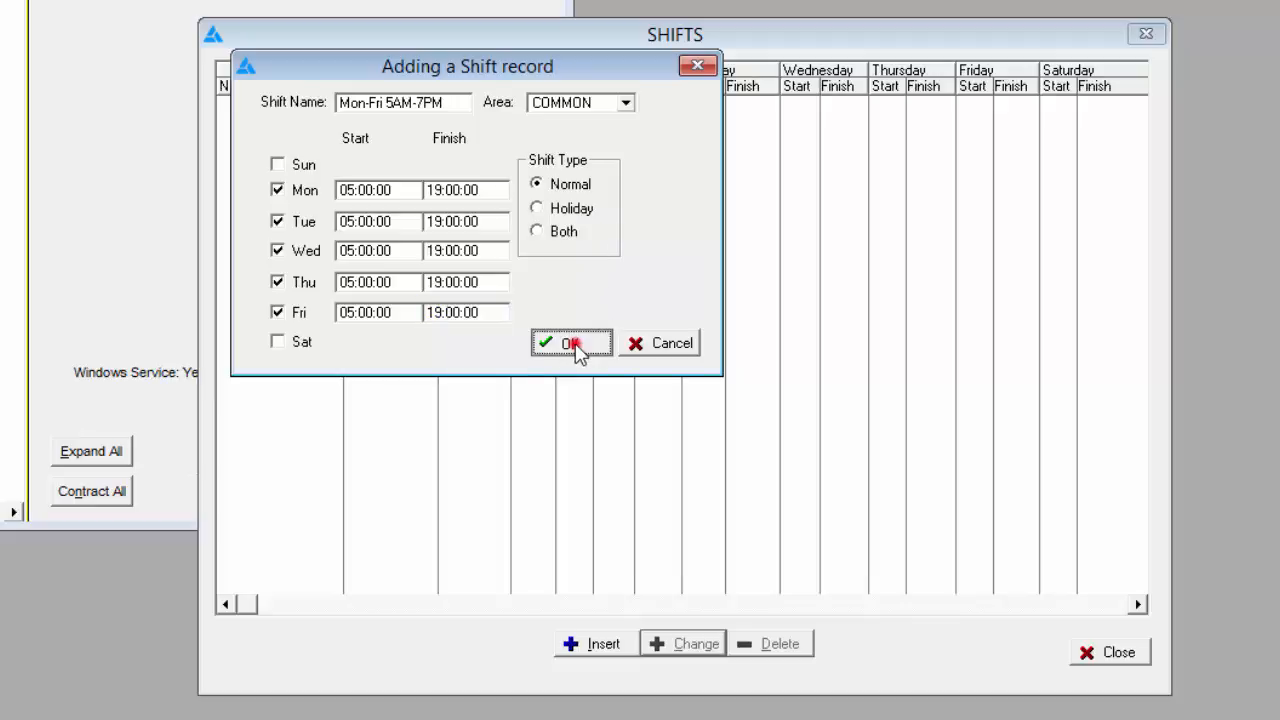
Add and save a shift named Sun-Sat 24/7 with all seven days enabled and the shift type set to Both.
click(589, 646)
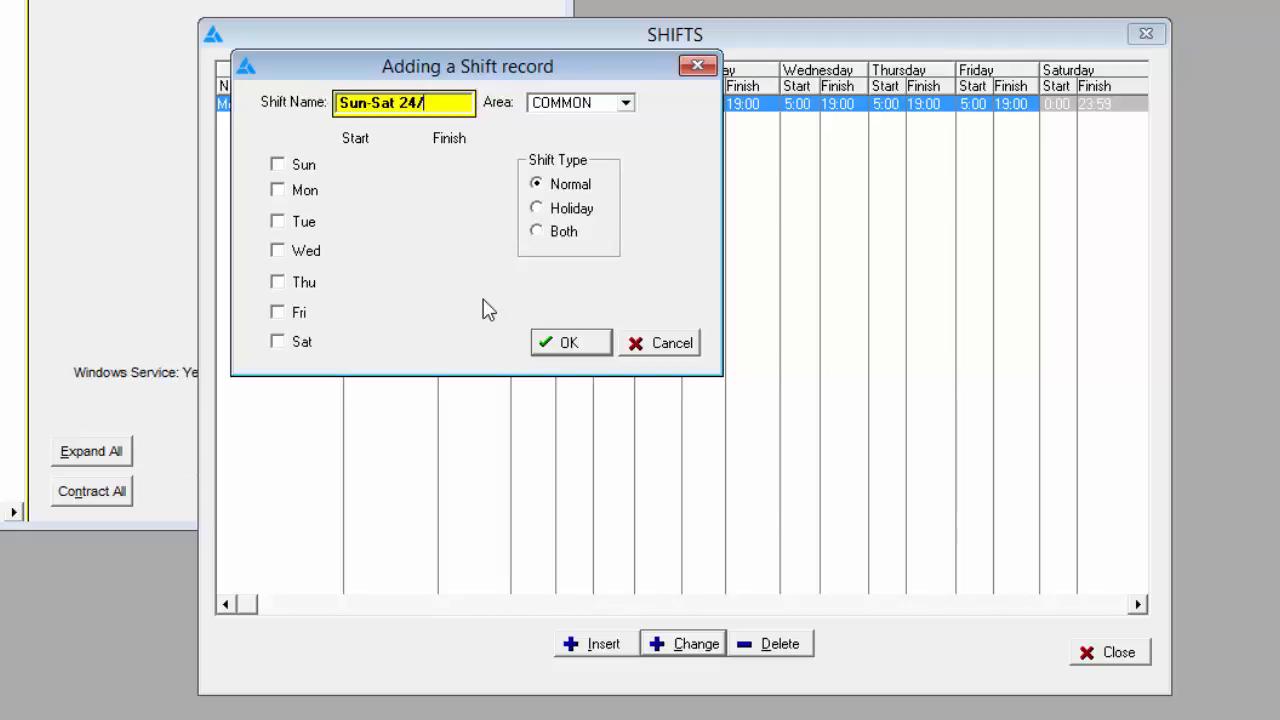
click(300, 165)
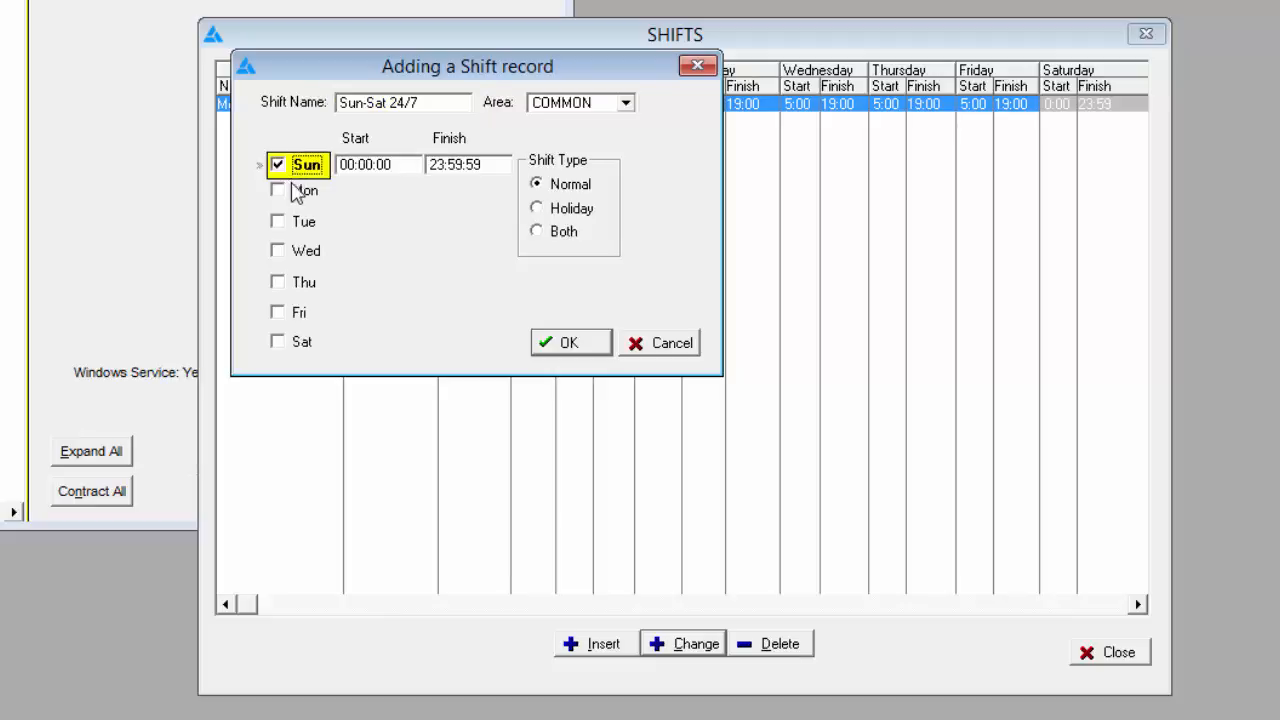
click(303, 190)
click(310, 221)
click(306, 251)
click(303, 282)
click(303, 312)
click(303, 342)
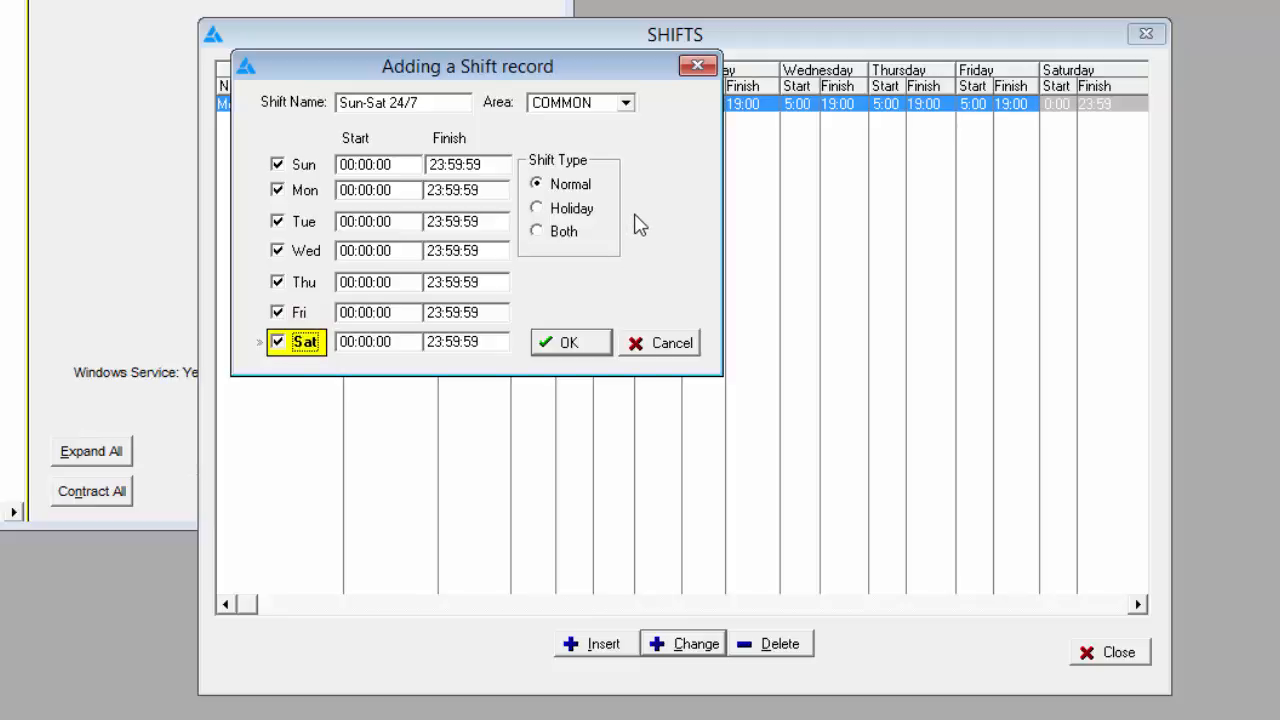
click(560, 234)
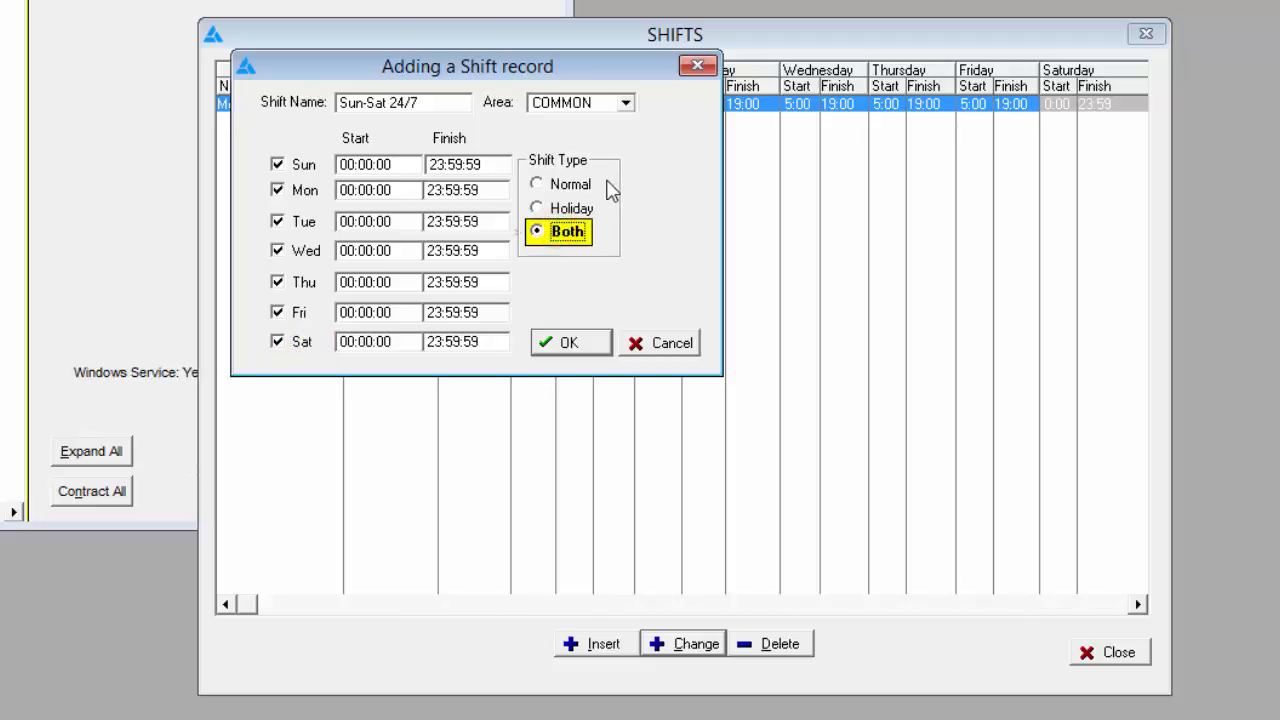
click(570, 343)
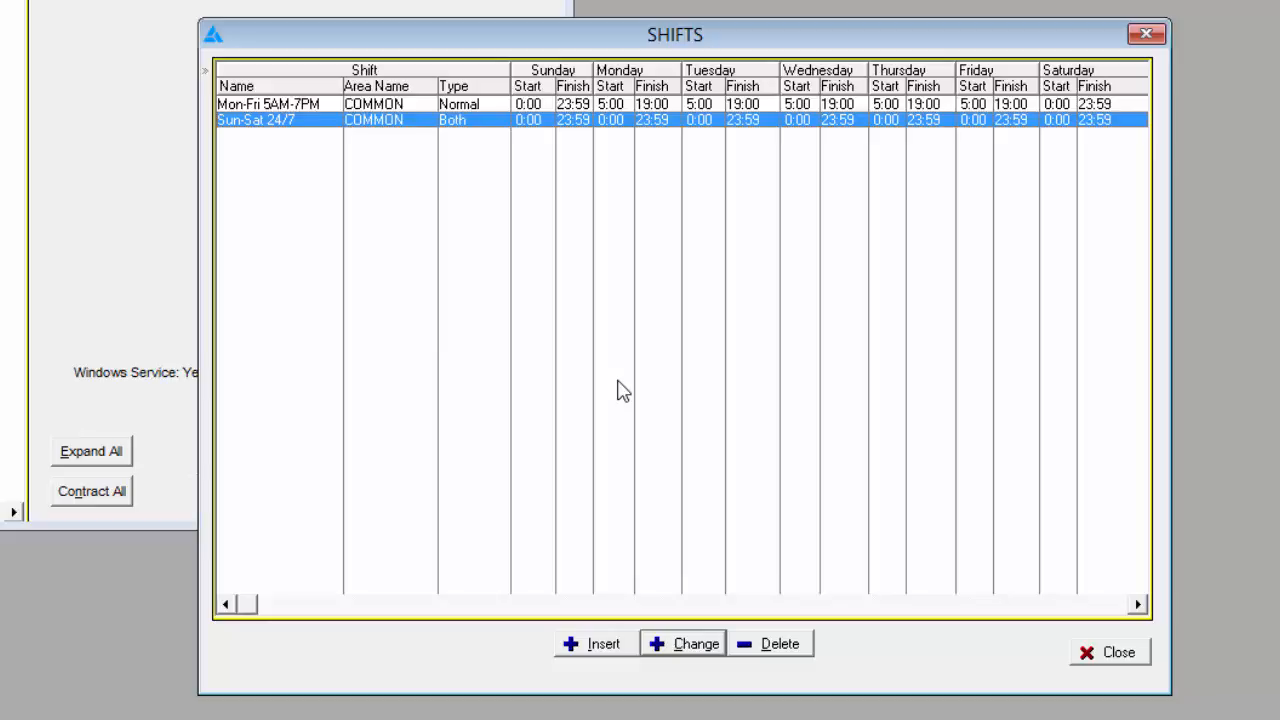
Start a new shift record named DU Mon-Fri 8AM-5PM and enable Monday through Friday.
click(606, 644)
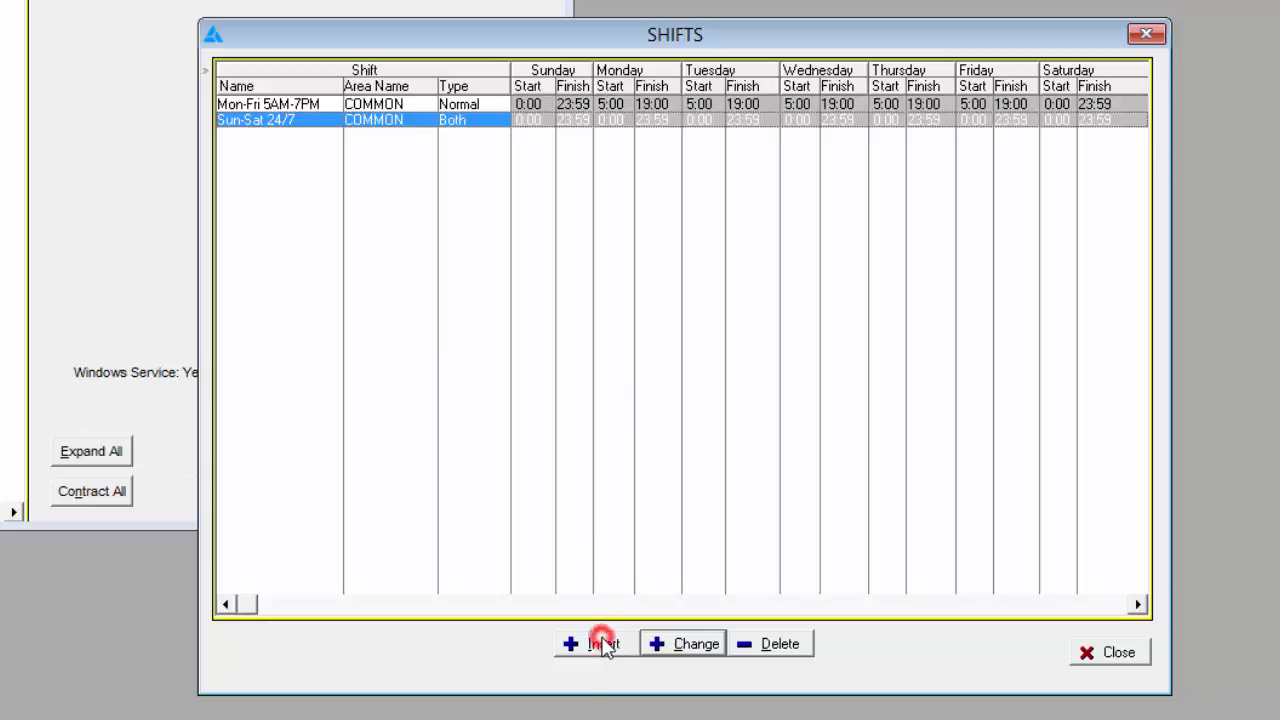
click(345, 103)
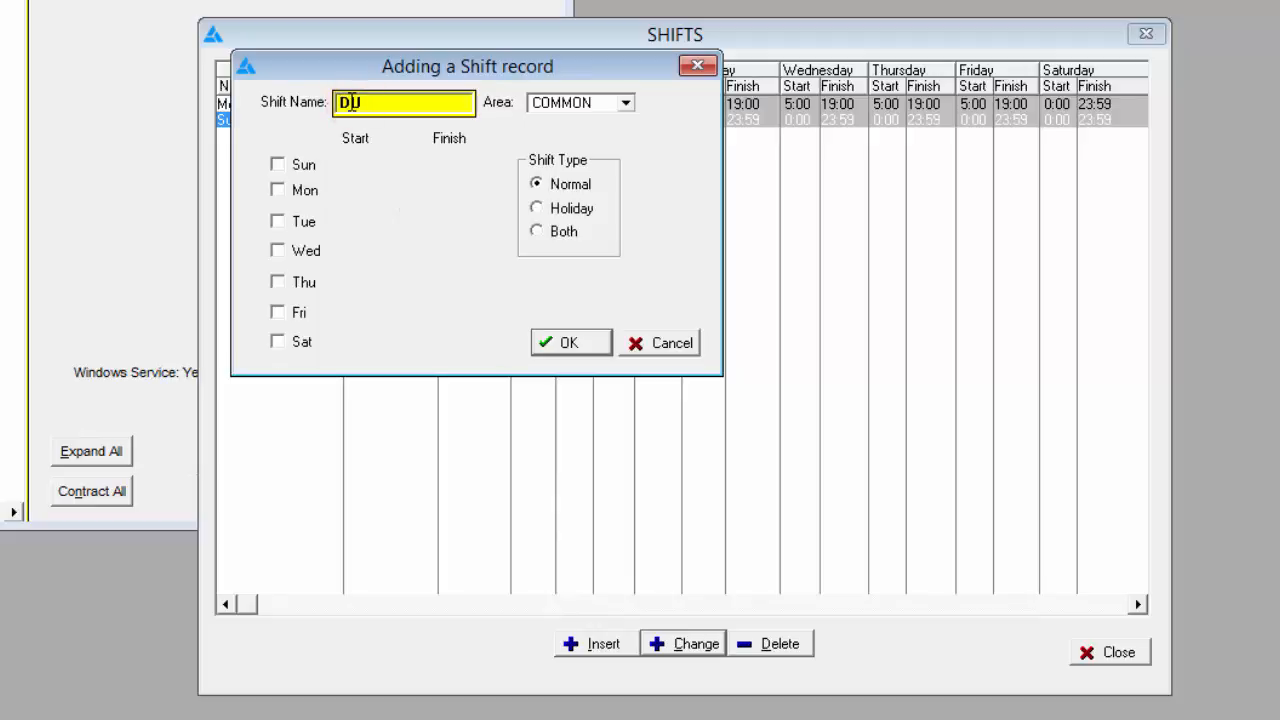
text(DJ Mon-Fri 8AM-5PM)
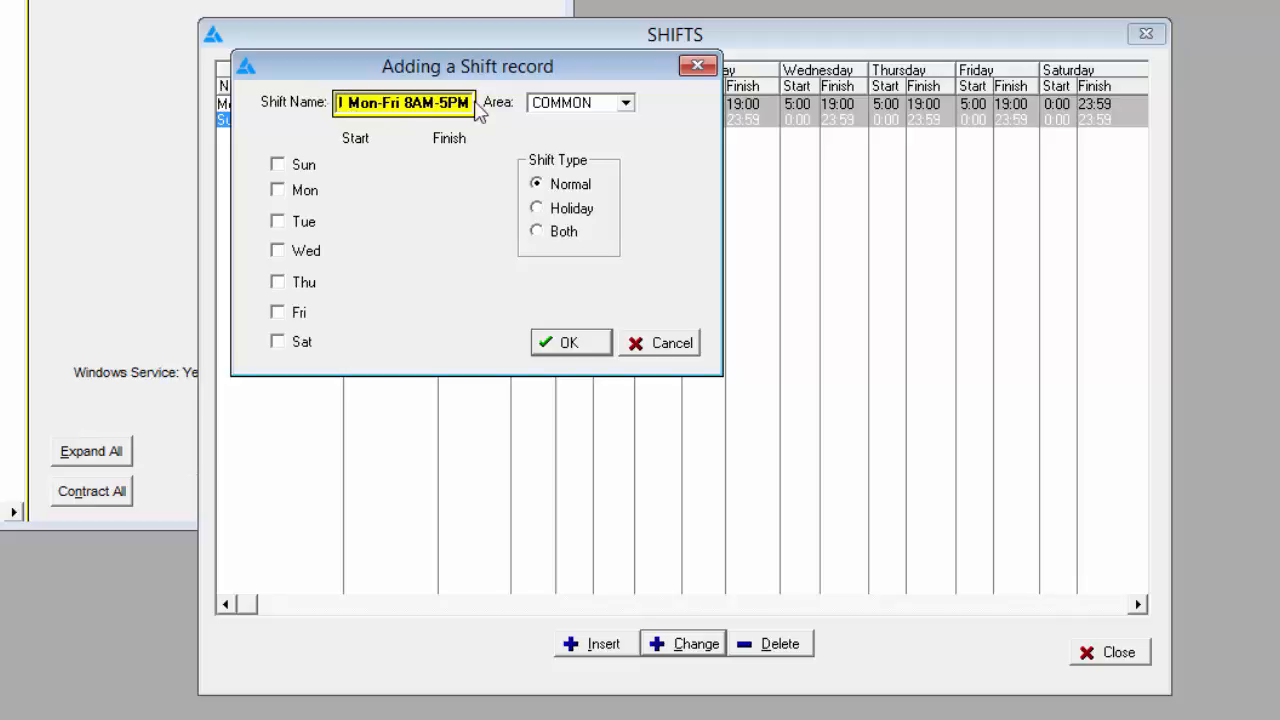
click(300, 190)
click(303, 222)
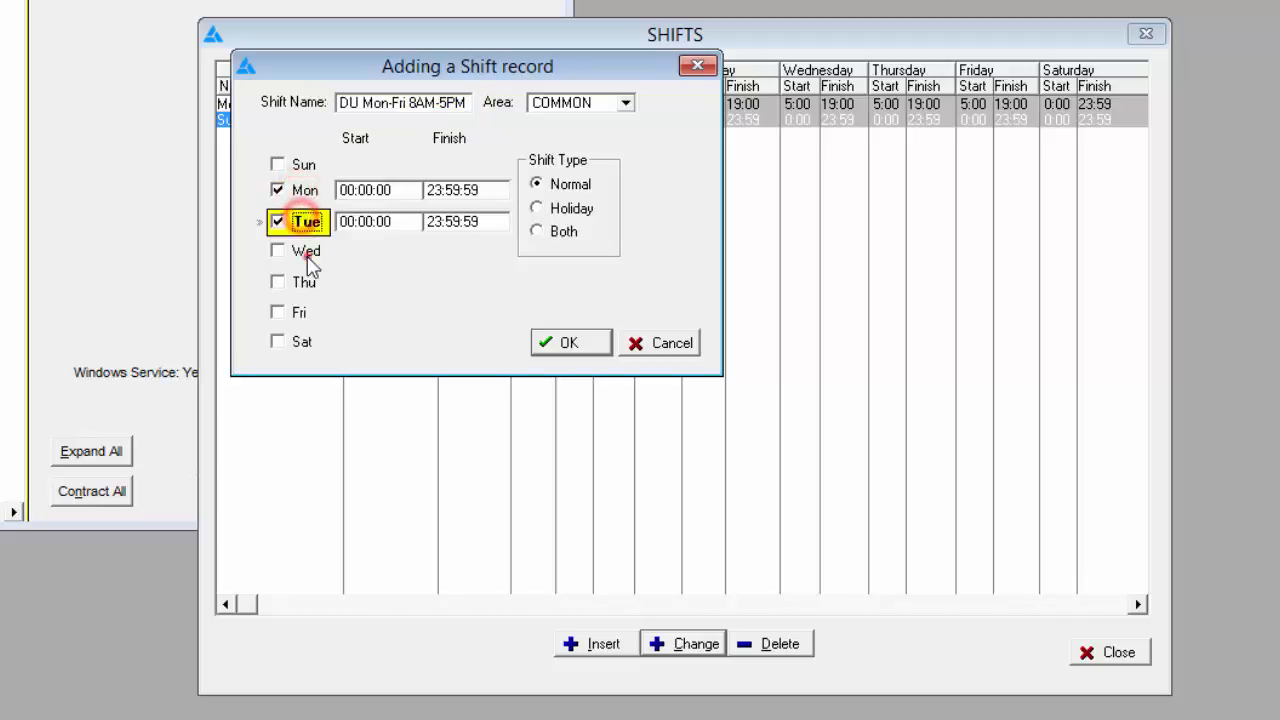
click(302, 251)
click(302, 282)
click(302, 312)
Set Monday's start time to 08:00:00 and its finish time to 17:00:00.
click(406, 190)
double_click(409, 190)
text(08:00:00)
key(Tab)
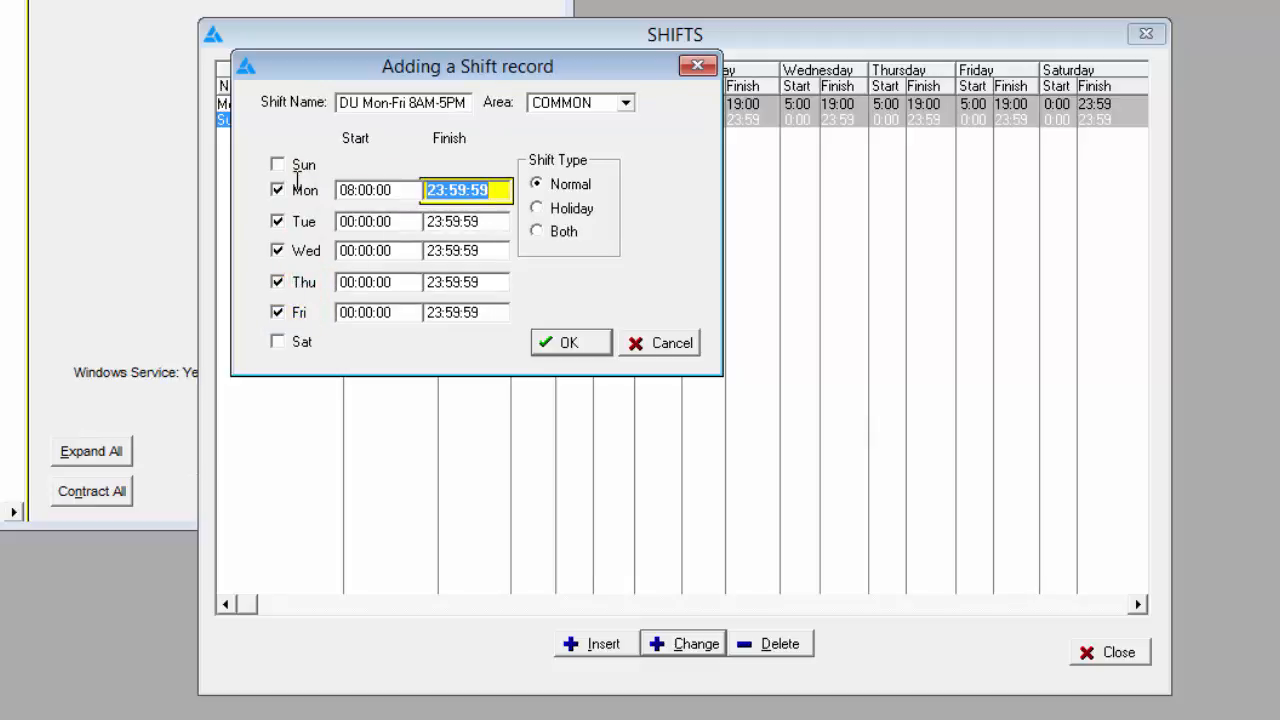
text(17:00:00)
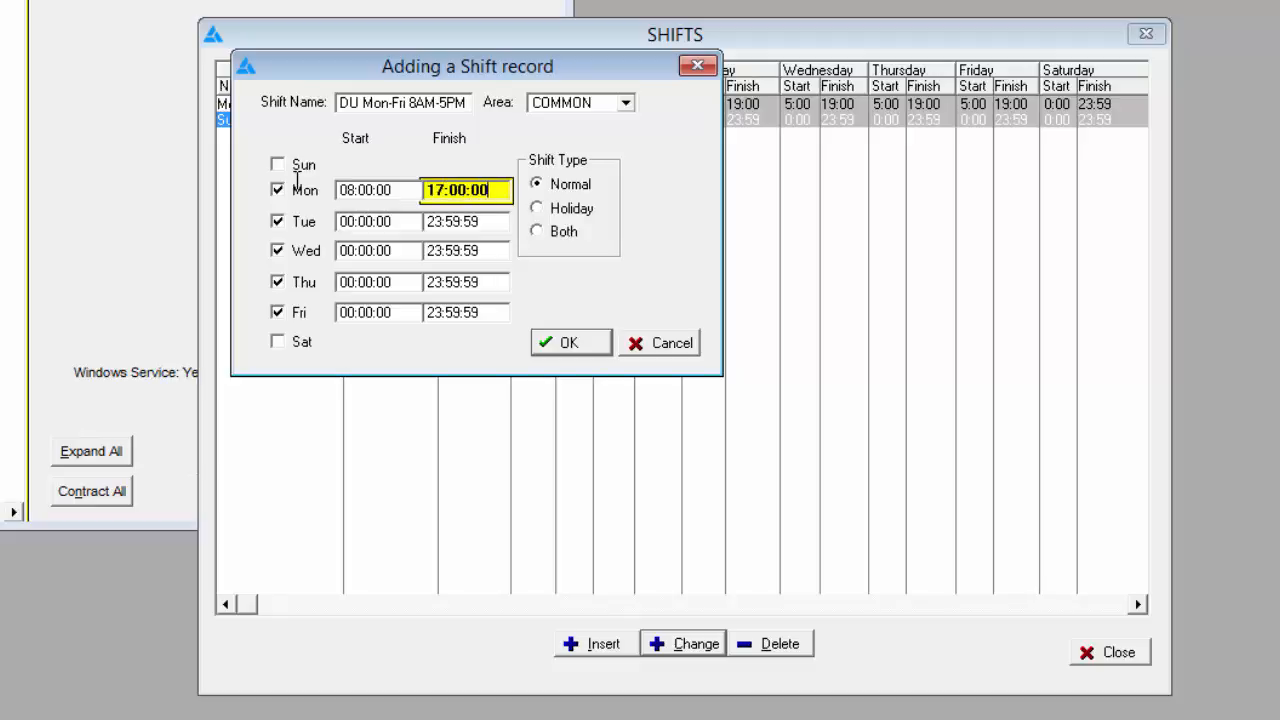
Copy Monday's 08:00:00 start time to Tuesday, Wednesday, Thursday and Friday.
drag(397, 188, 318, 180)
key(ctrl+c)
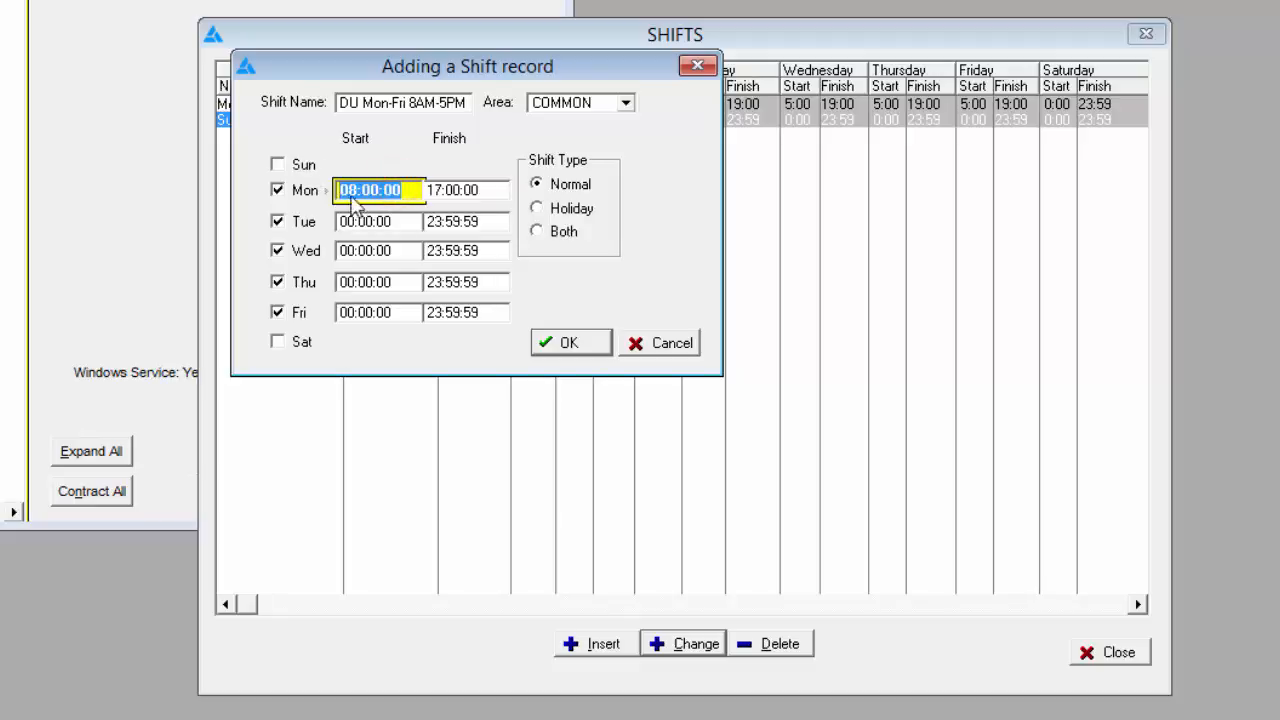
drag(402, 221, 314, 208)
key(ctrl+v)
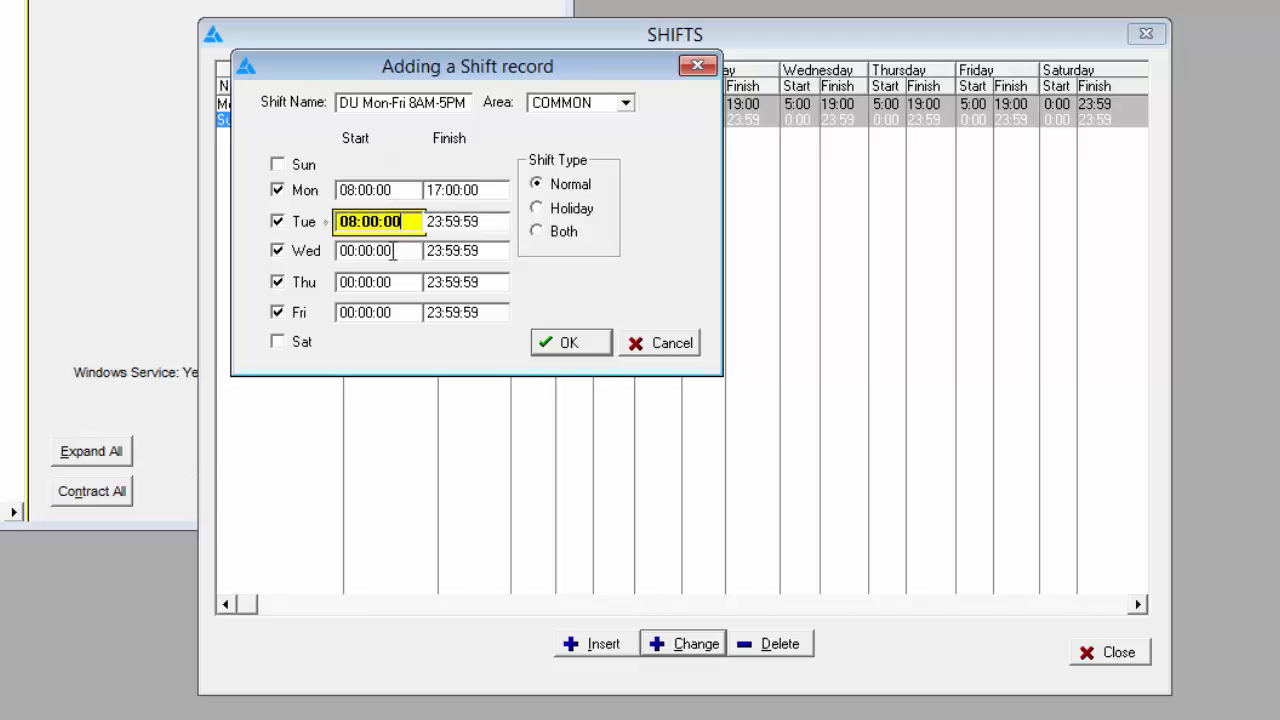
drag(396, 251, 328, 245)
key(ctrl+v)
drag(404, 282, 312, 285)
key(ctrl+v)
drag(398, 312, 297, 290)
key(ctrl+v)
Copy Monday's 17:00:00 finish time to Tuesday through Friday and save the DU Mon-Fri 8AM-5PM shift.
drag(492, 186, 400, 180)
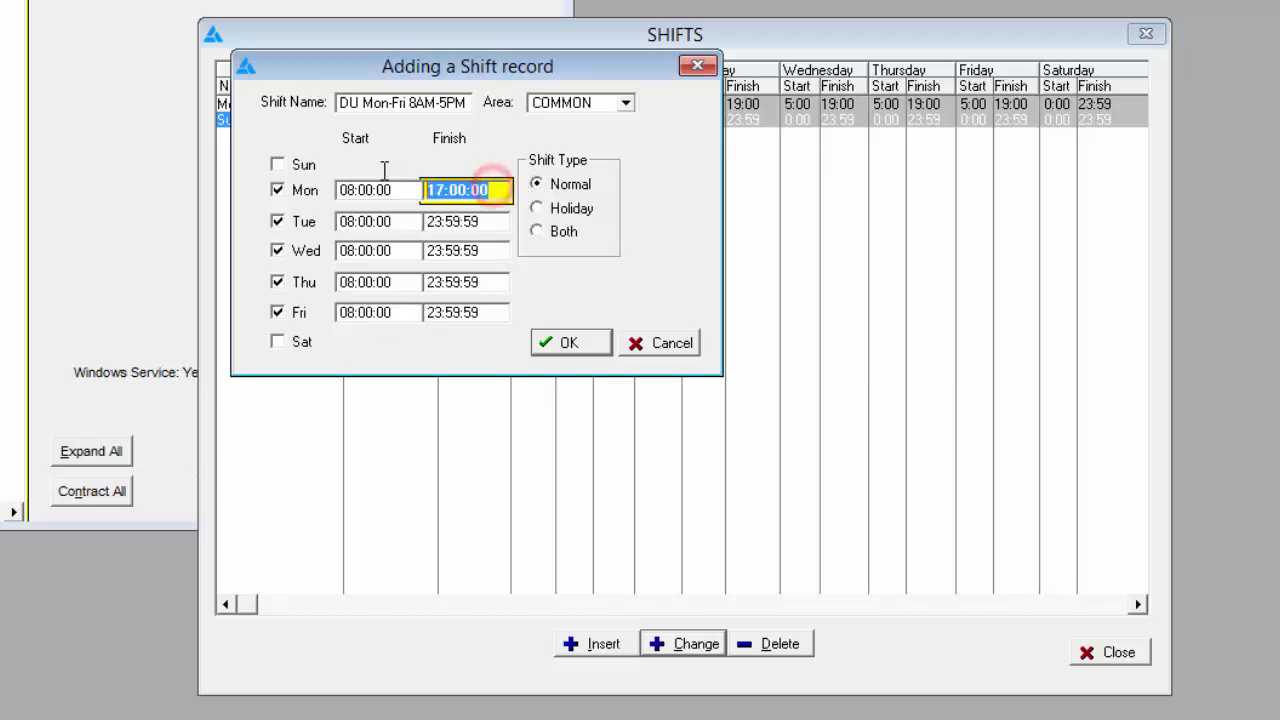
key(ctrl+c)
drag(491, 222, 390, 222)
key(ctrl+v)
drag(487, 252, 409, 250)
key(ctrl+v)
drag(478, 281, 395, 272)
key(ctrl+v)
drag(491, 311, 406, 310)
key(ctrl+v)
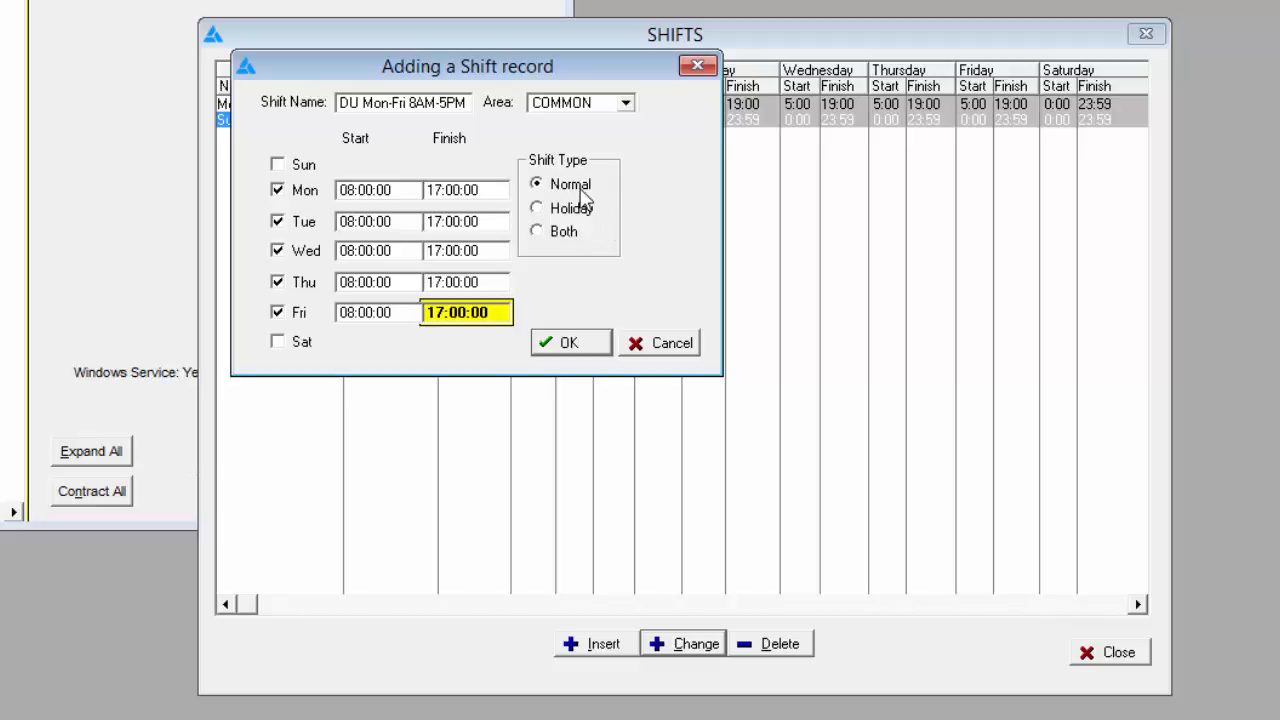
click(572, 346)
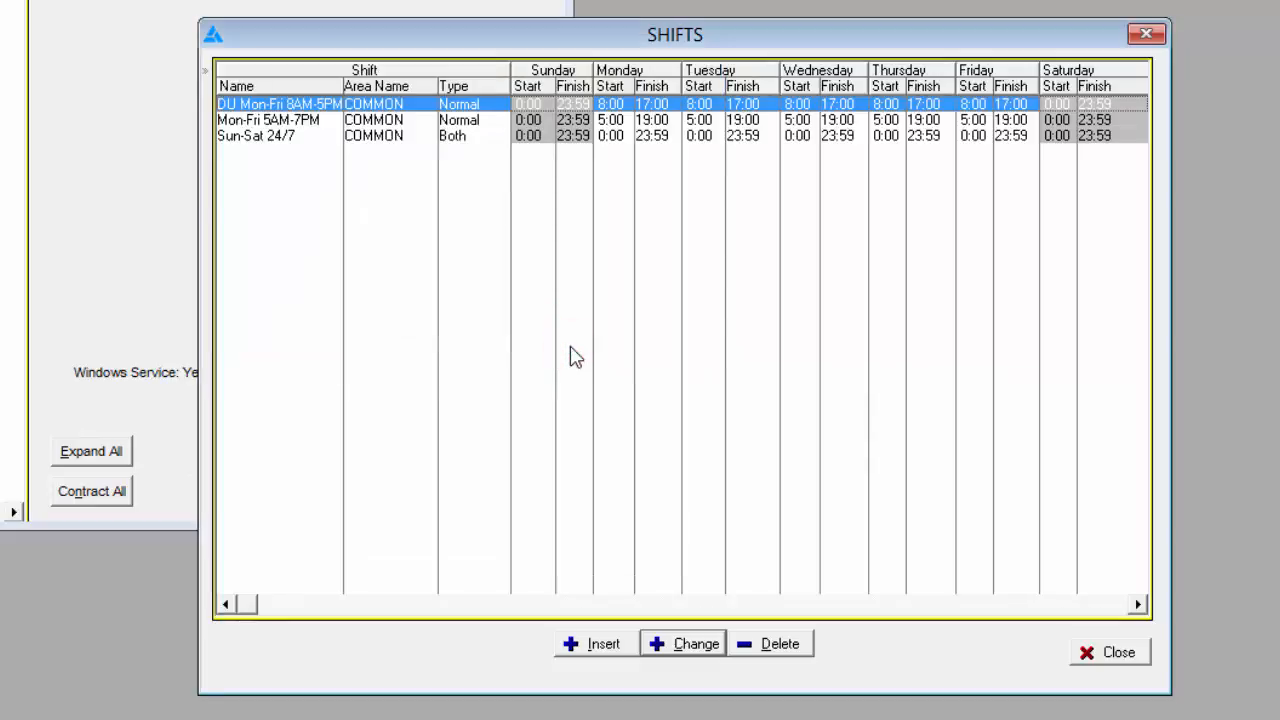